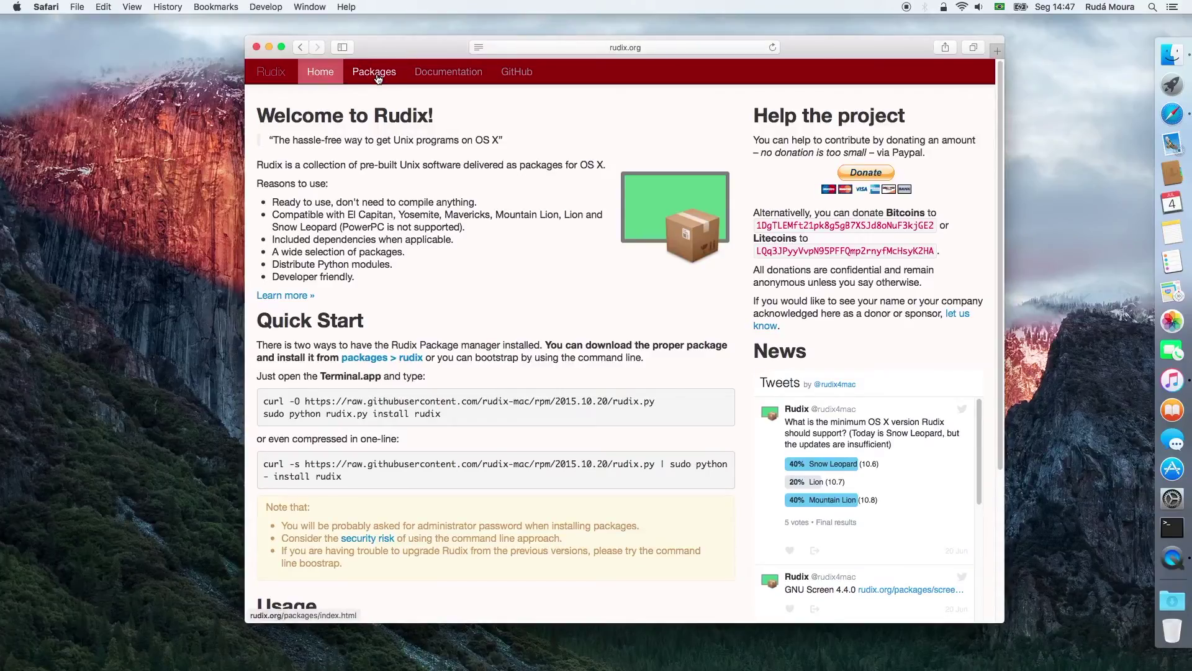
Open the Rudix Packages page and scroll the All Packages Available table down to wget
click(376, 72)
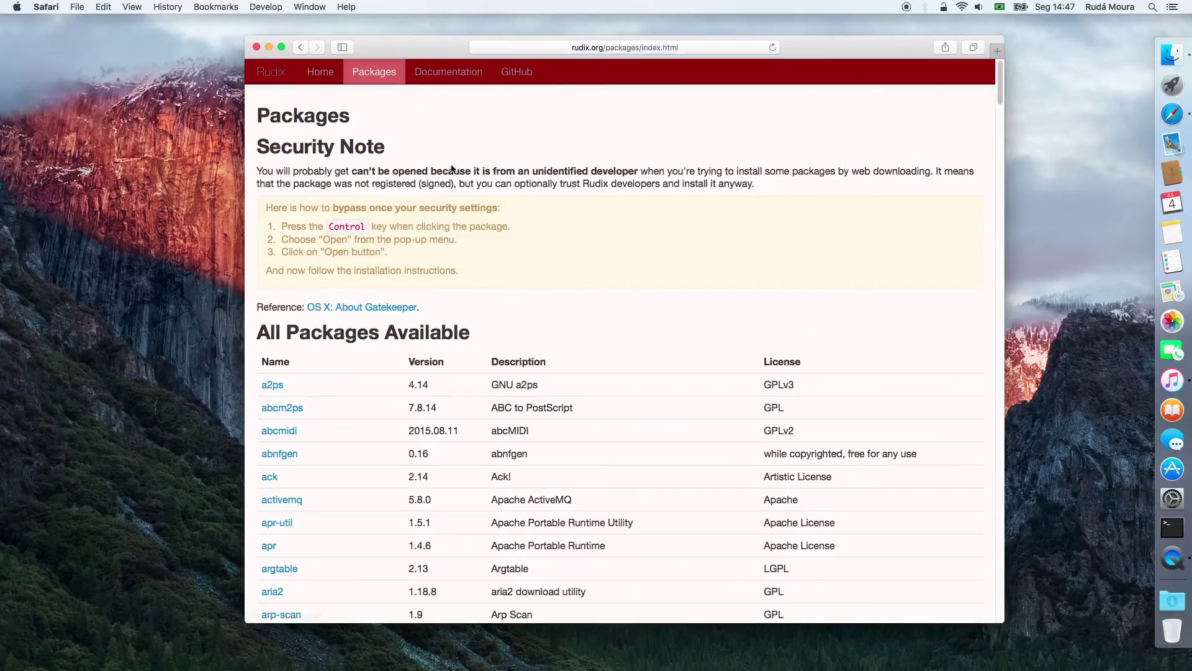
drag(998, 101, 974, 613)
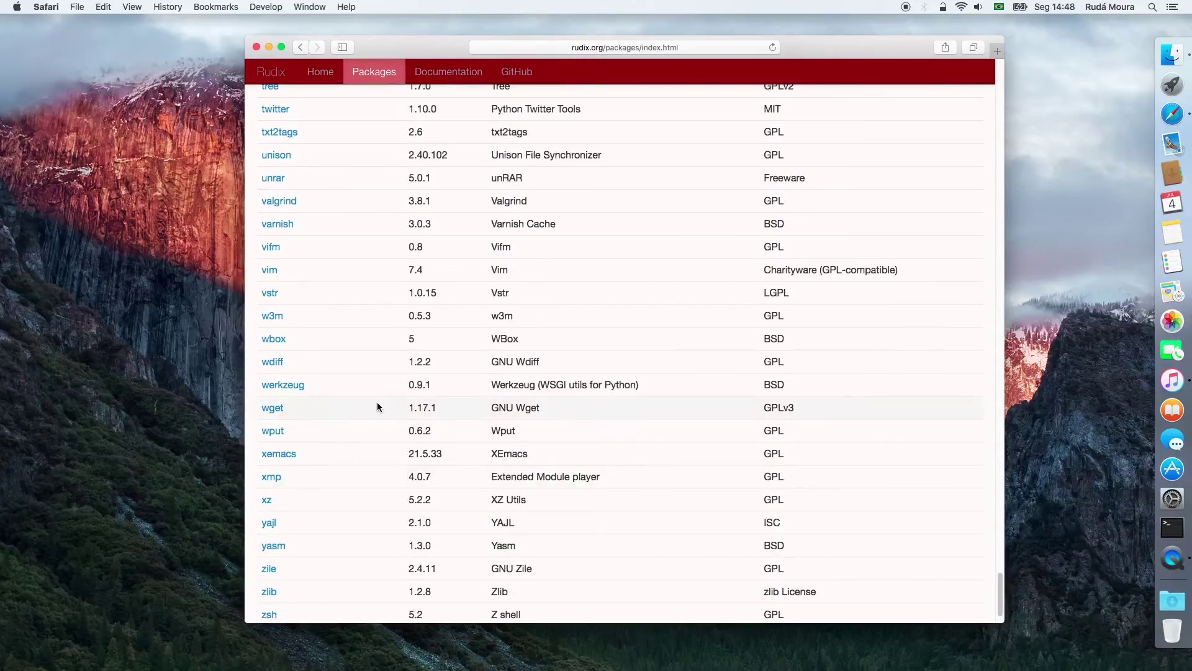
Download wget-1.17.1-0.pkg for El Capitan and reveal it in the Downloads folder
click(273, 409)
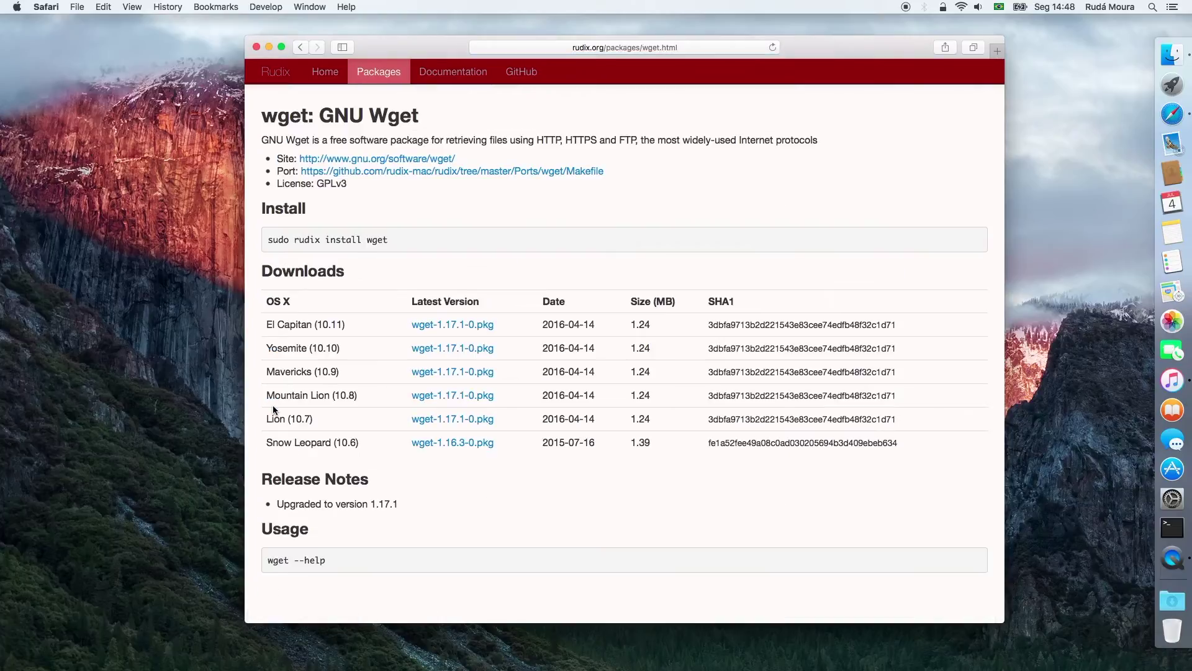
click(452, 327)
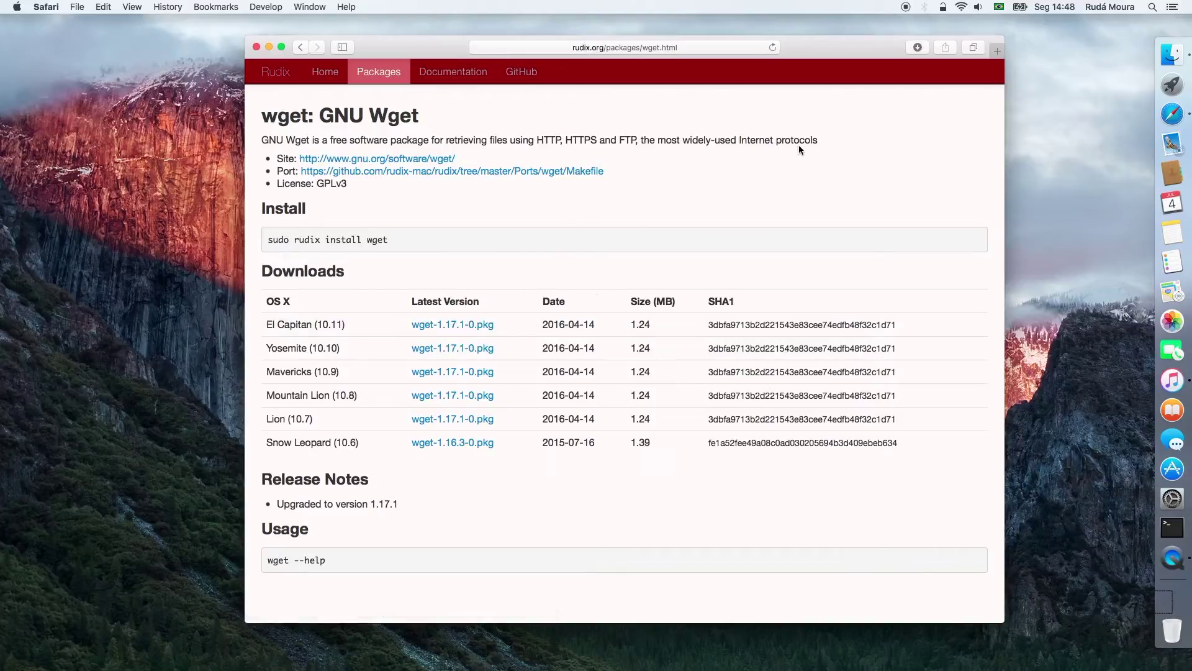
click(917, 48)
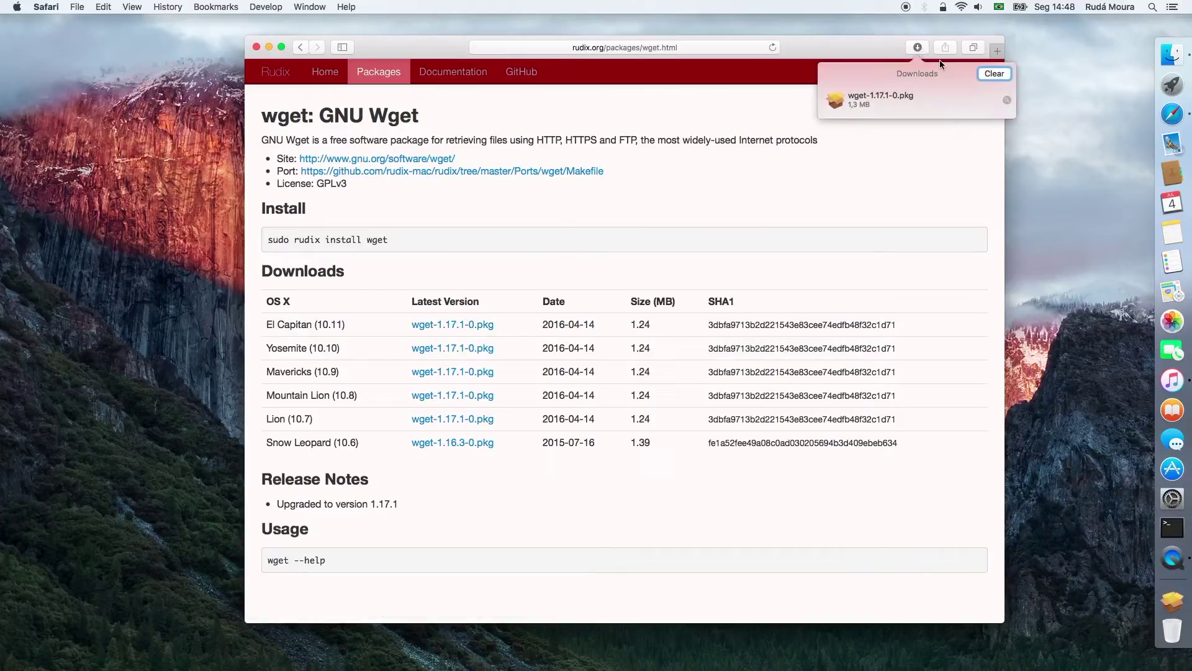
click(1007, 100)
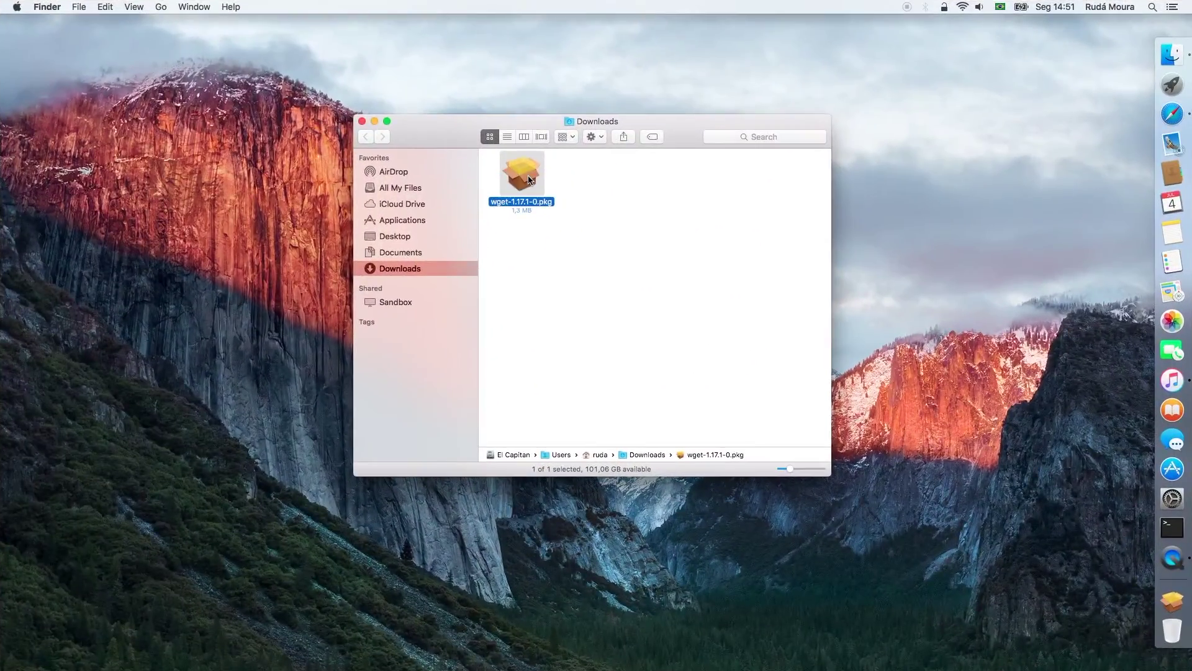
Open wget-1.17.1-0.pkg via Control-click Open, bypassing the unidentified developer warning
double_click(528, 180)
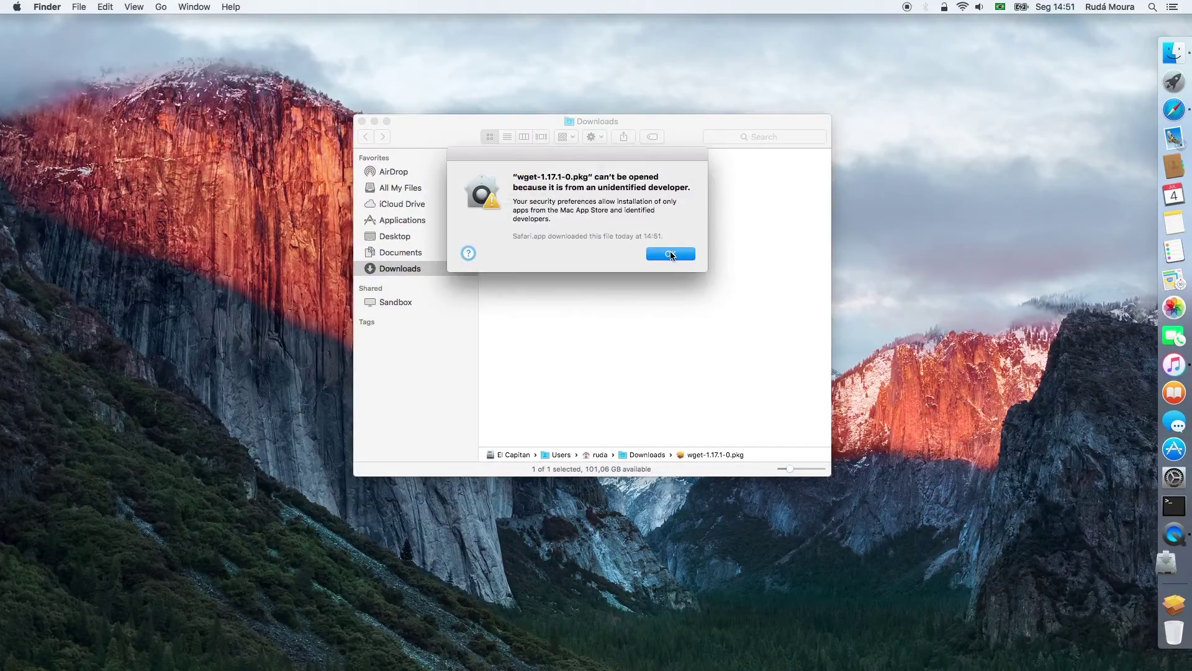
click(670, 254)
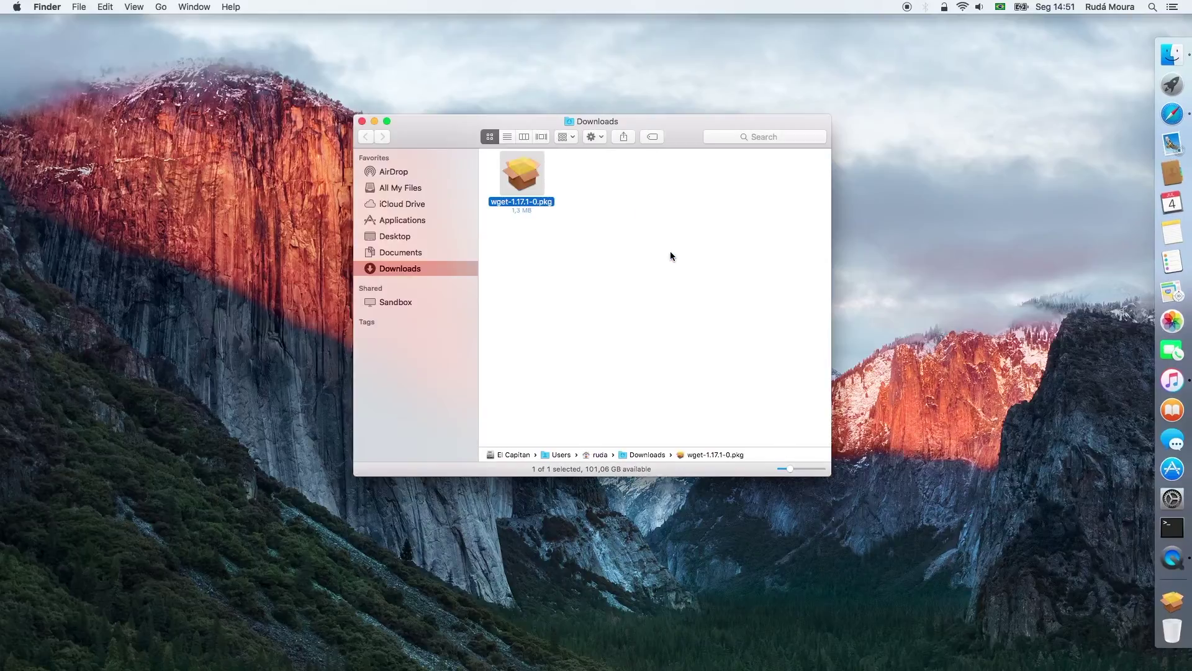
right_click(523, 179)
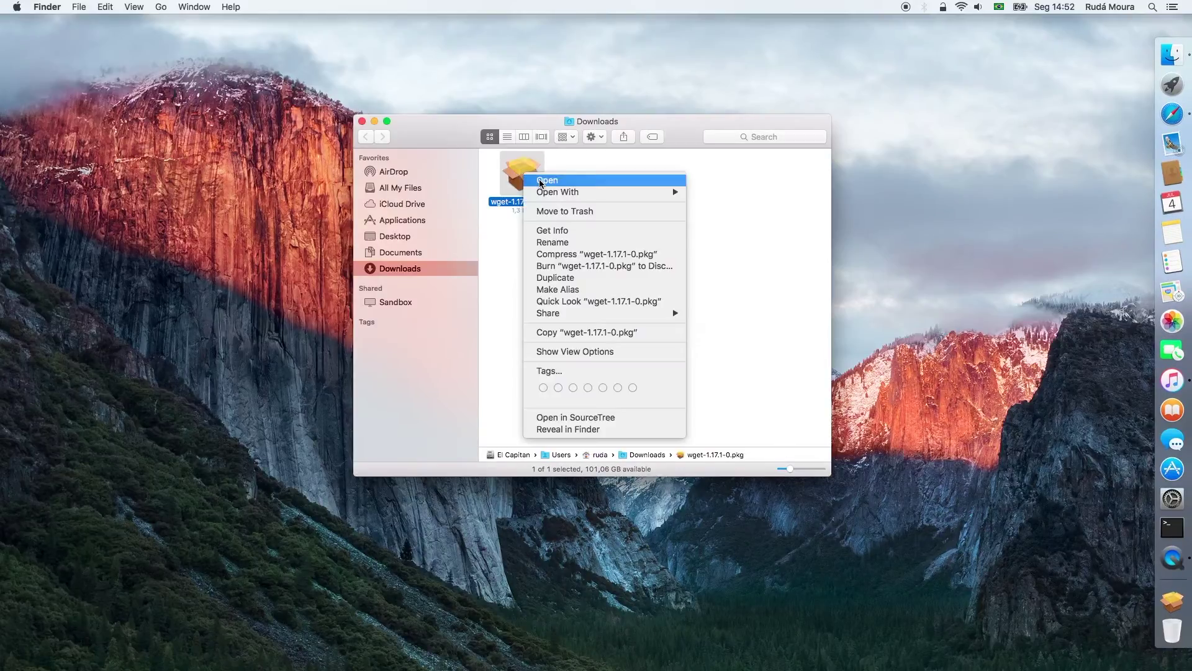
click(539, 181)
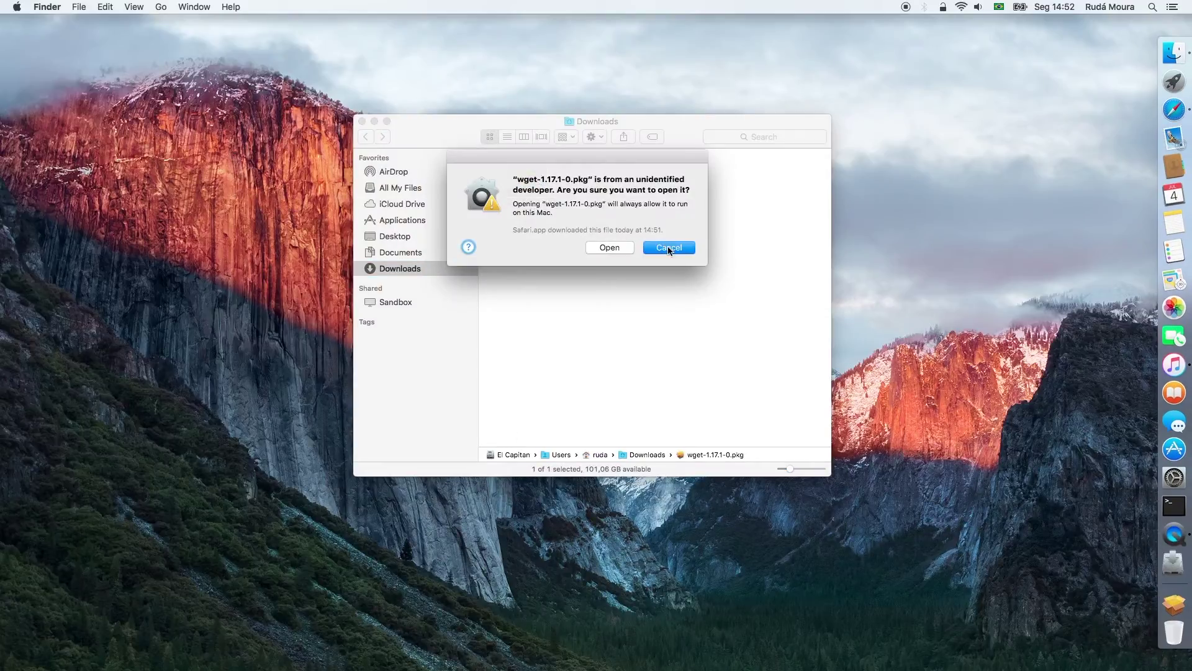
click(622, 248)
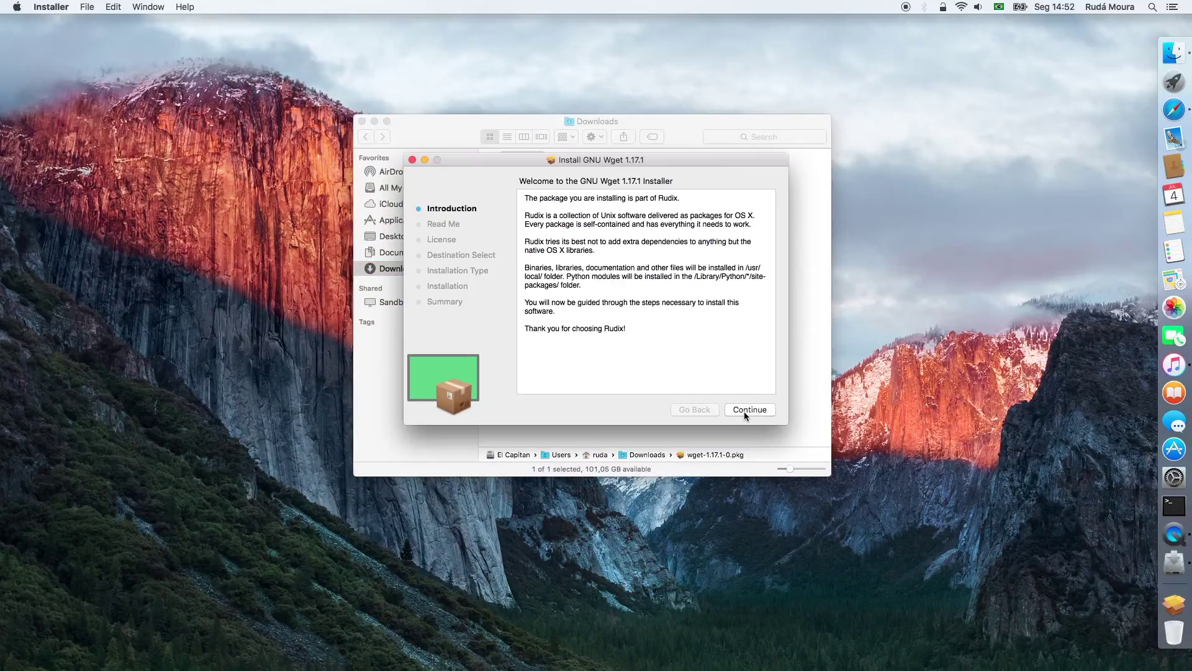
Continue past the Introduction and Read Me and scroll through the GNU General Public License
click(744, 411)
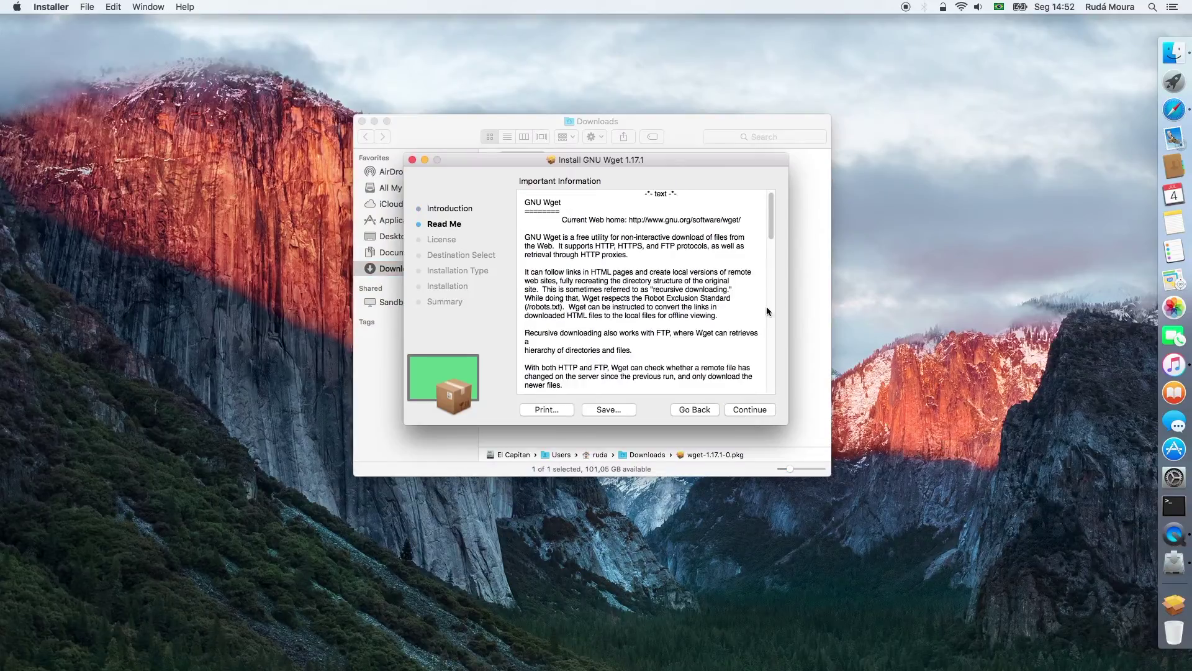
drag(772, 227, 767, 400)
click(751, 409)
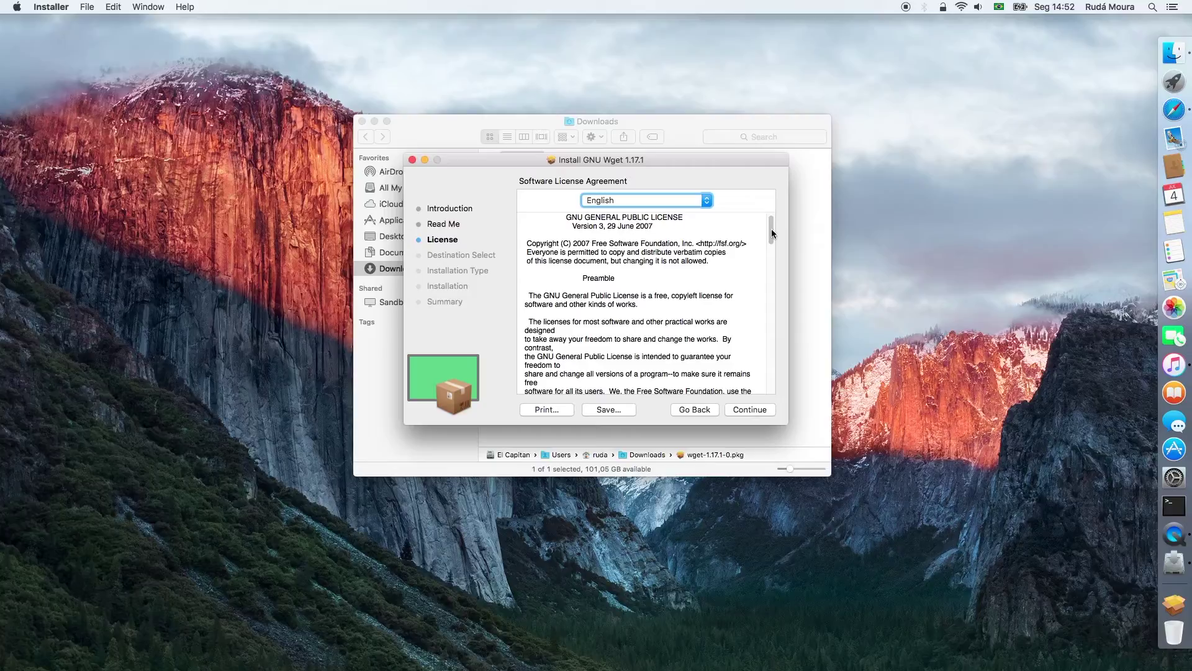
click(771, 245)
click(770, 246)
click(772, 237)
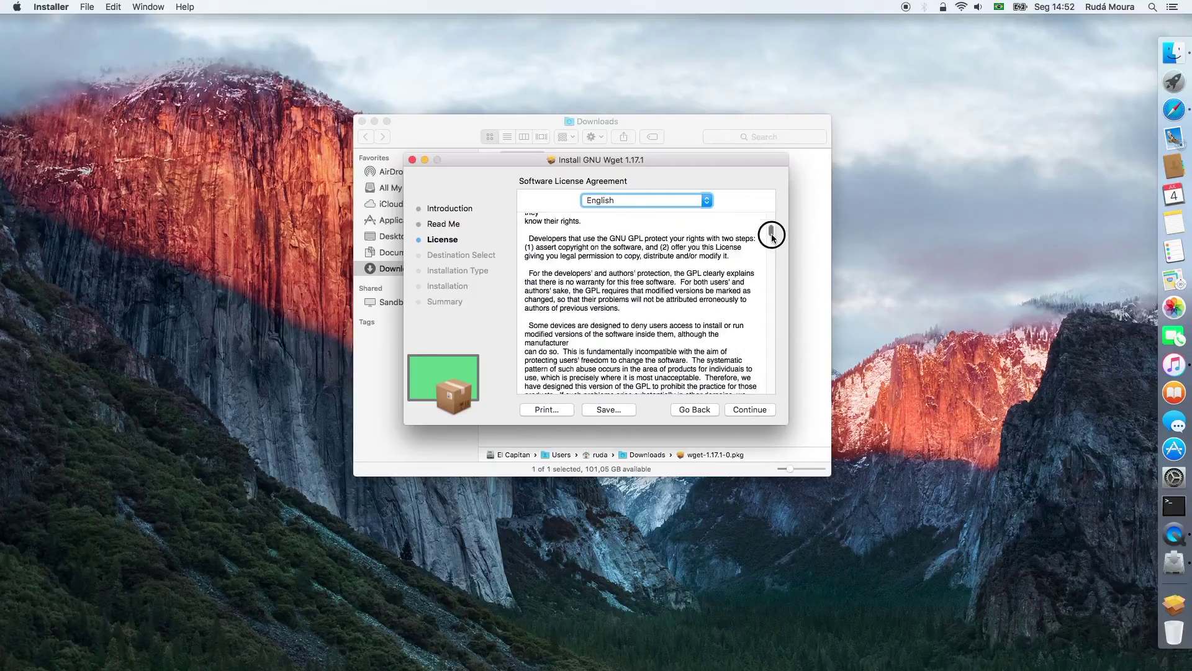
click(772, 278)
click(770, 289)
click(770, 311)
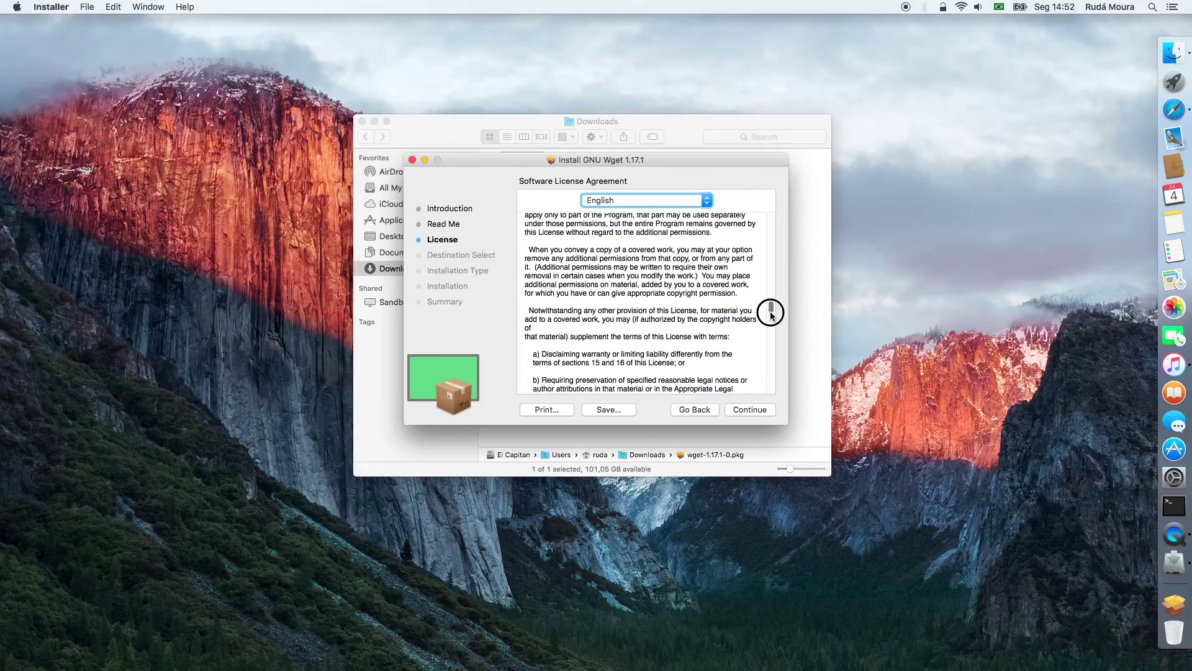
click(770, 338)
click(772, 355)
click(771, 366)
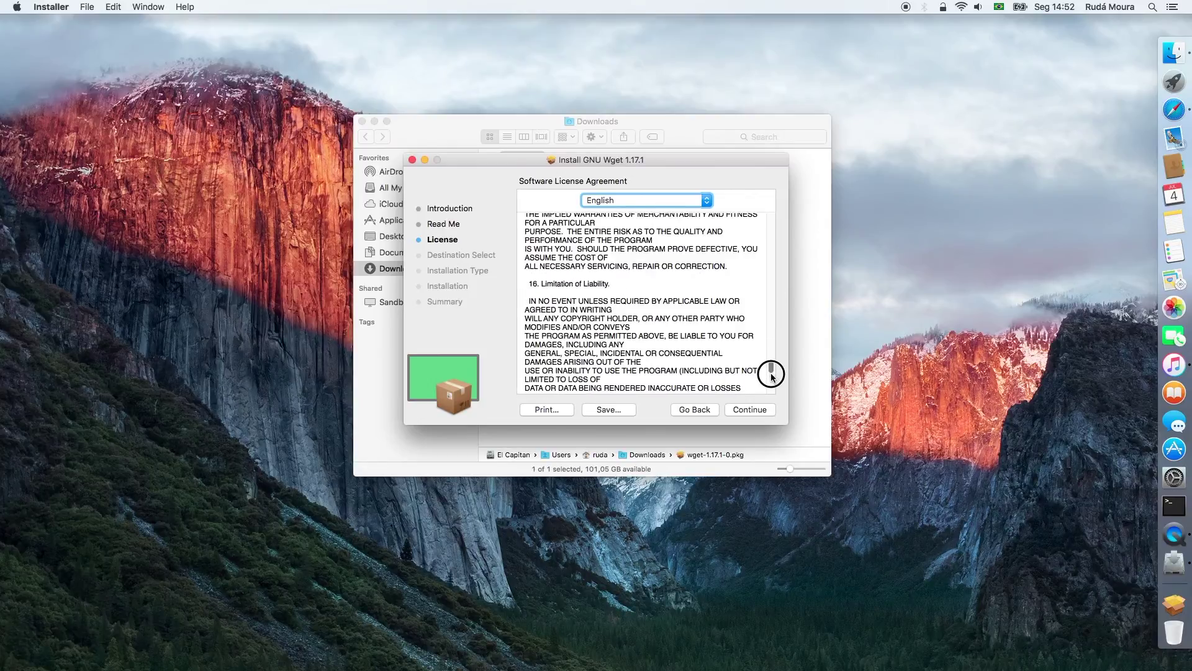
click(772, 380)
click(772, 397)
click(757, 412)
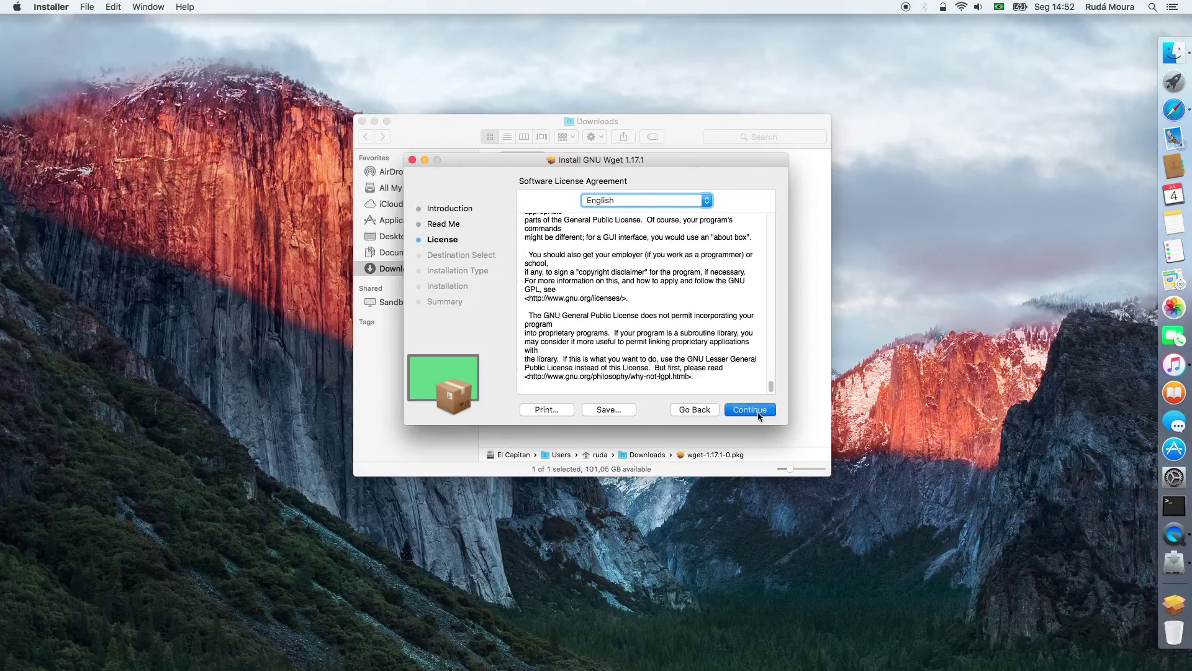
Agree to the license and install GNU Wget 1.17.1 on El Capitan with the admin password
click(726, 259)
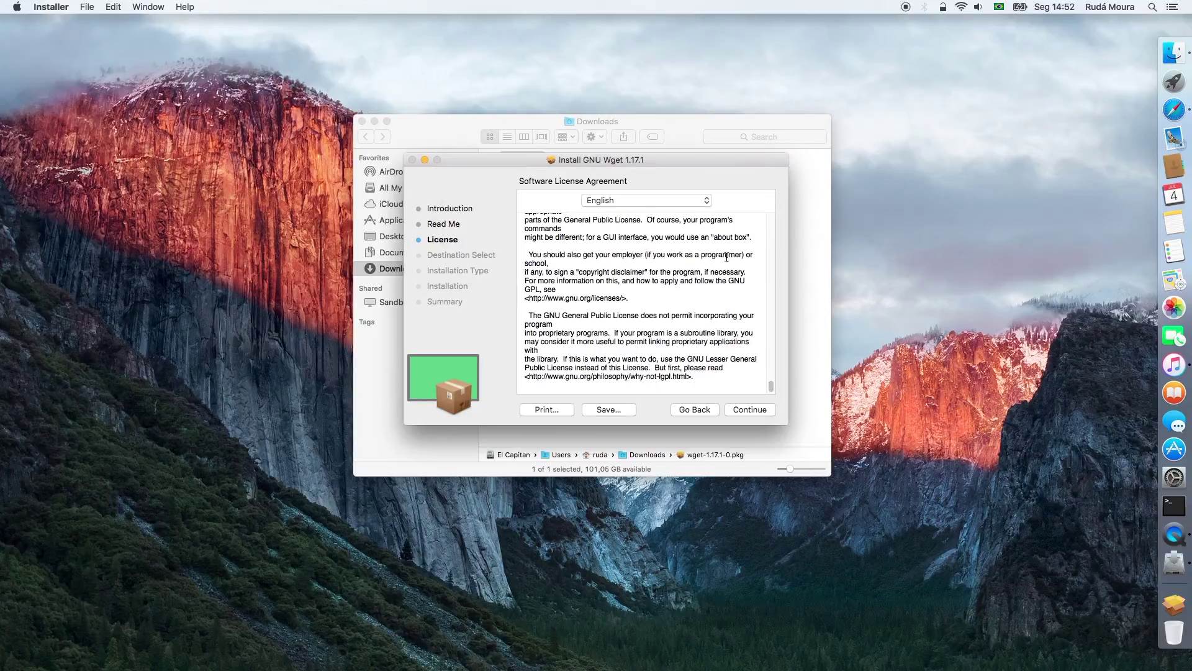
click(750, 411)
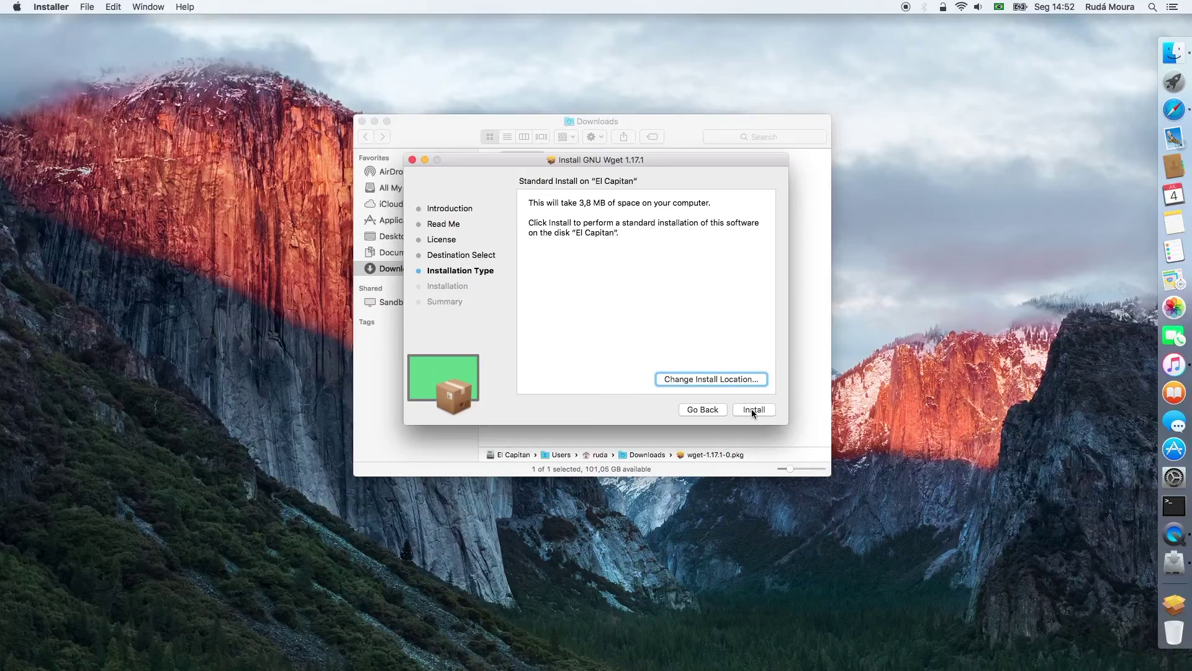
click(756, 411)
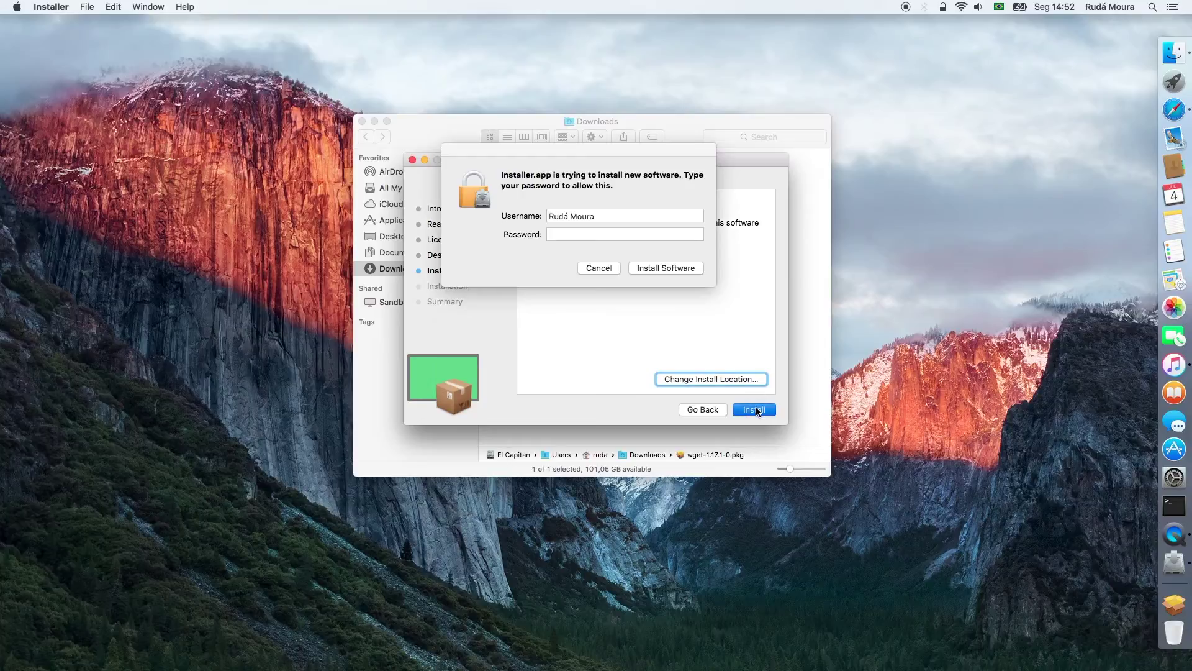
text(•••••••••••••)
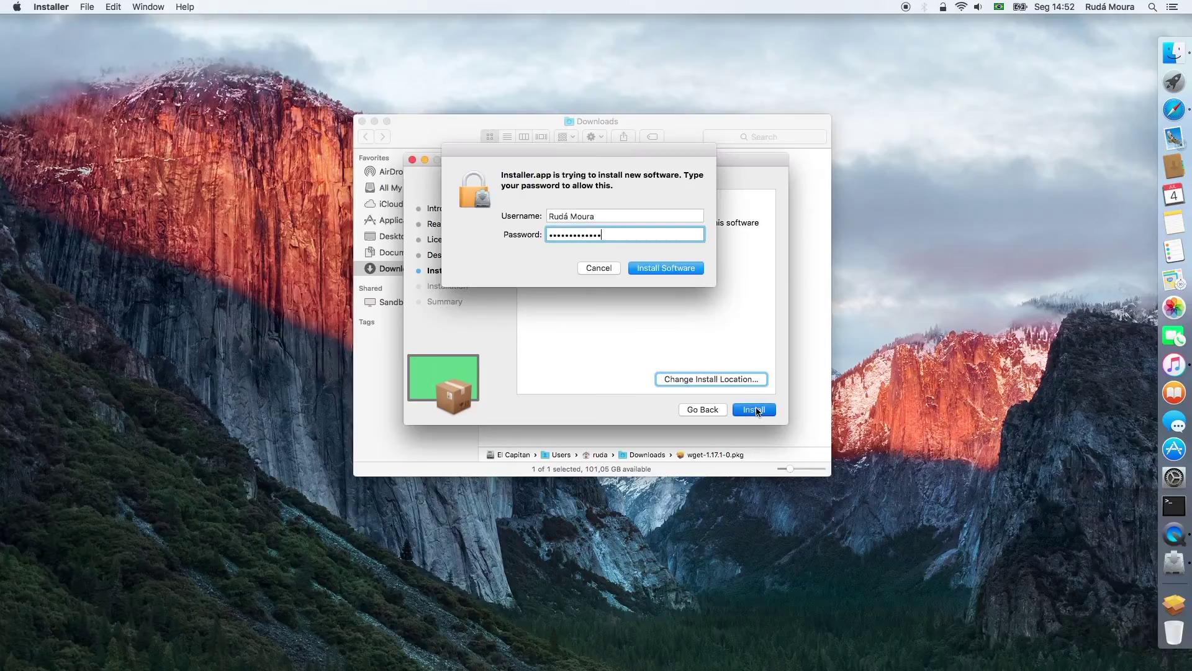
text(•••)
key(Return)
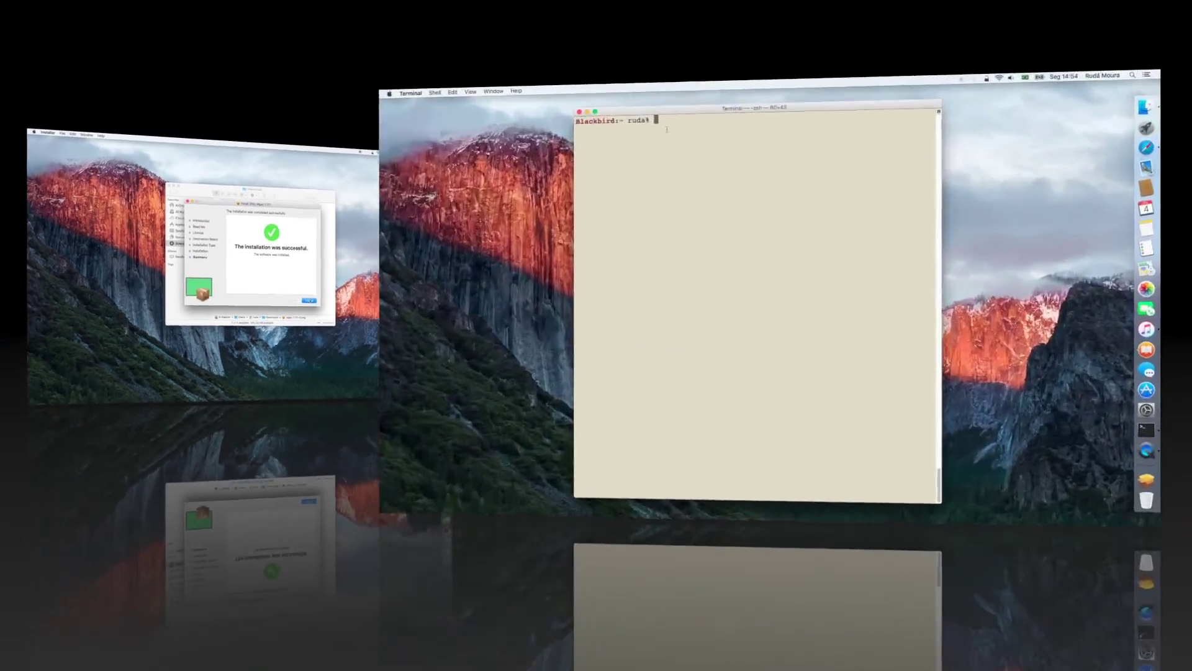
text(which wget)
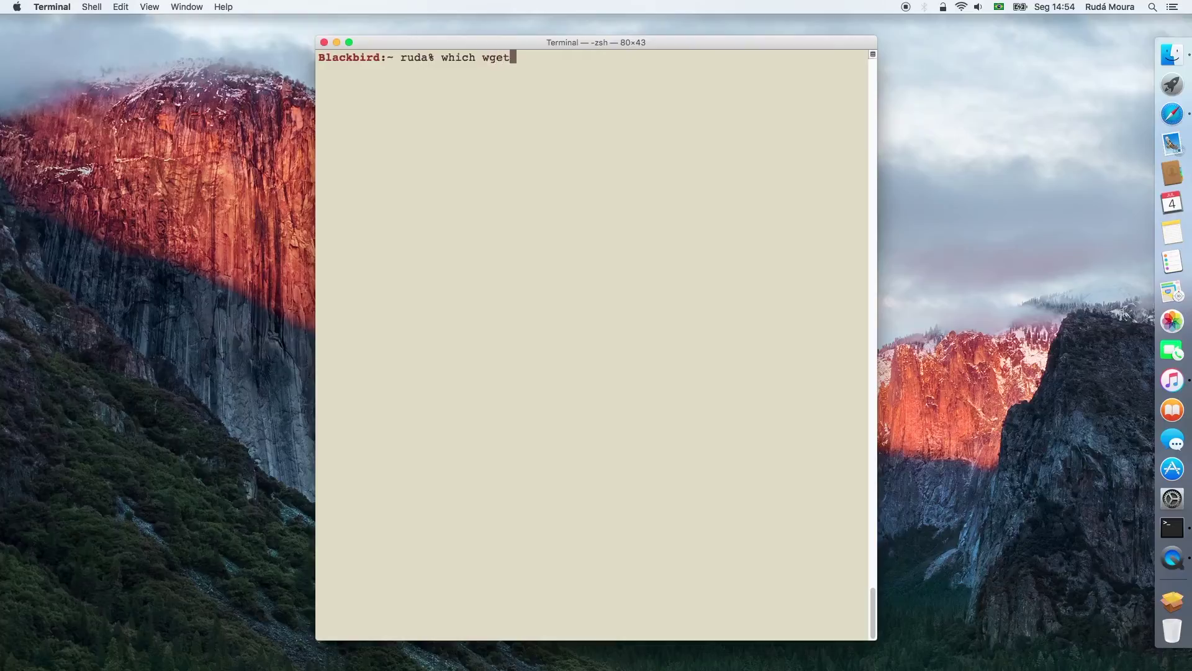
Confirm wget is at /usr/local/bin/wget and run it with no arguments
key(Return)
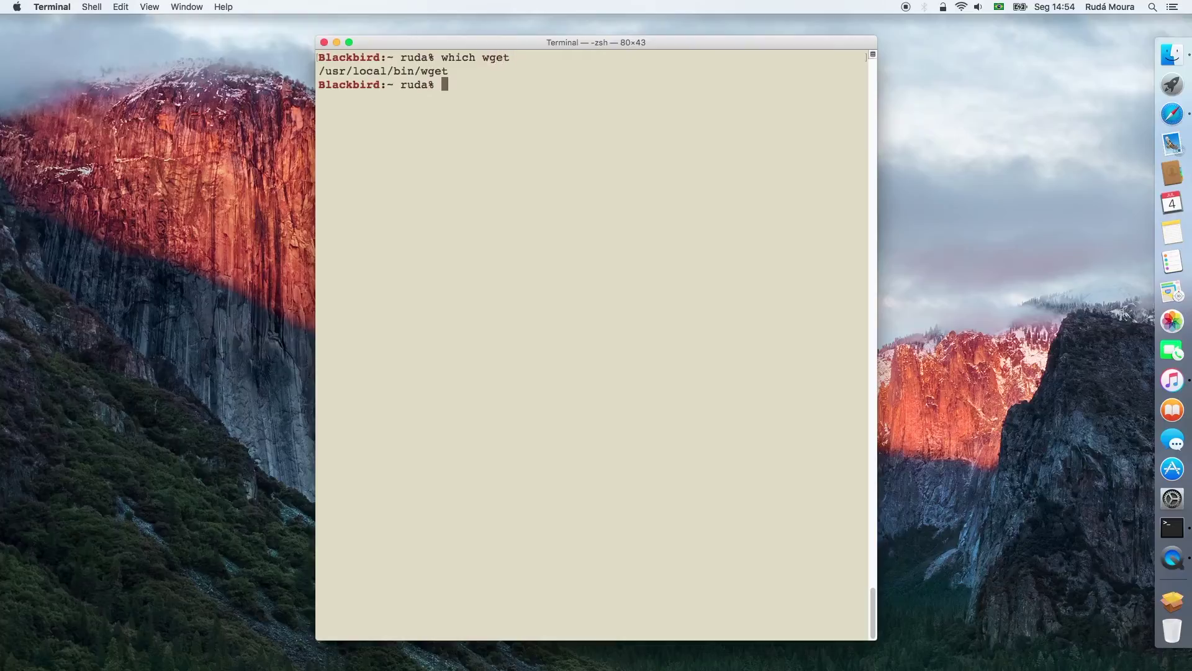
text(wget)
key(Return)
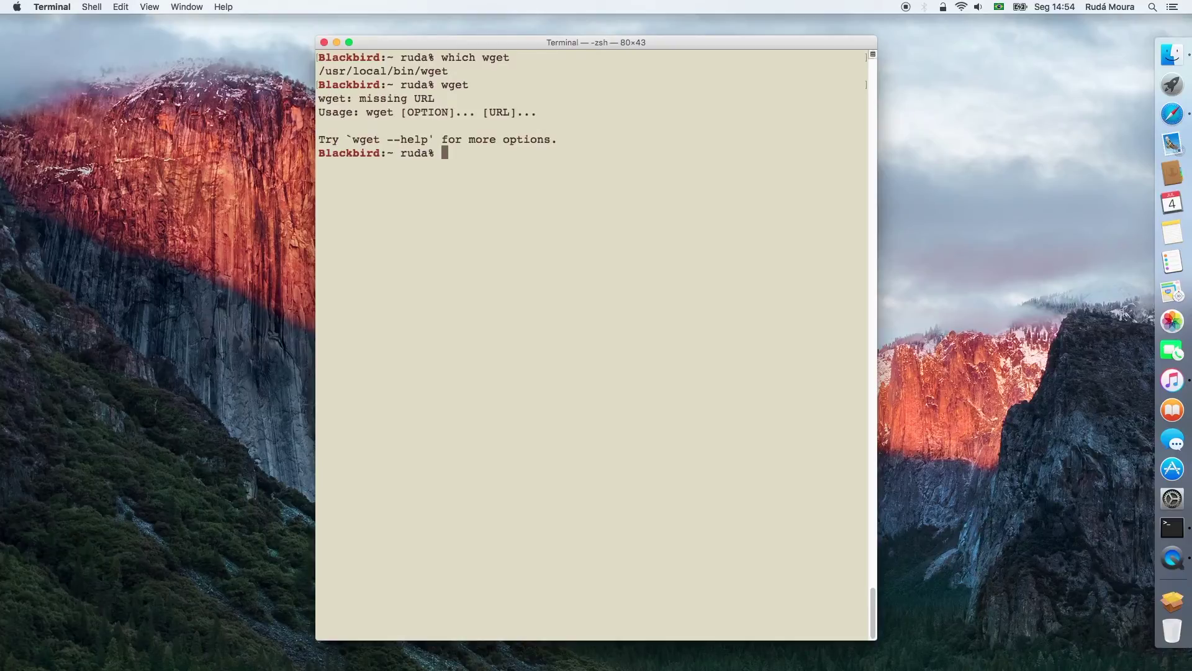
text(wget http://rudix.org/index.html)
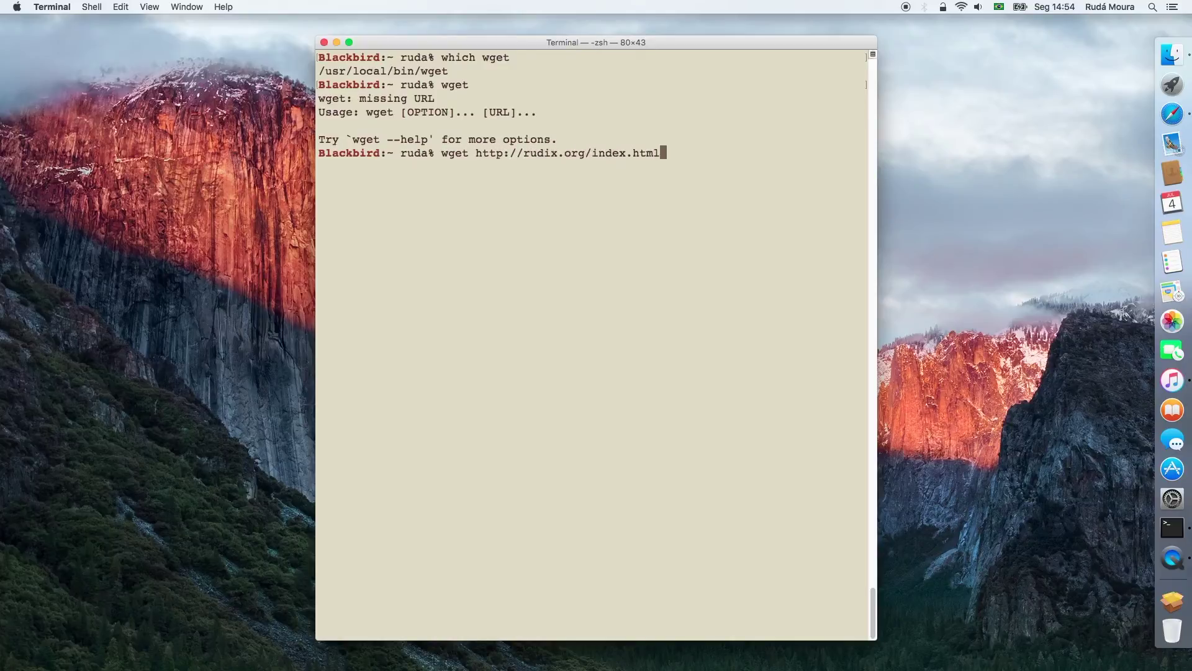
key(Return)
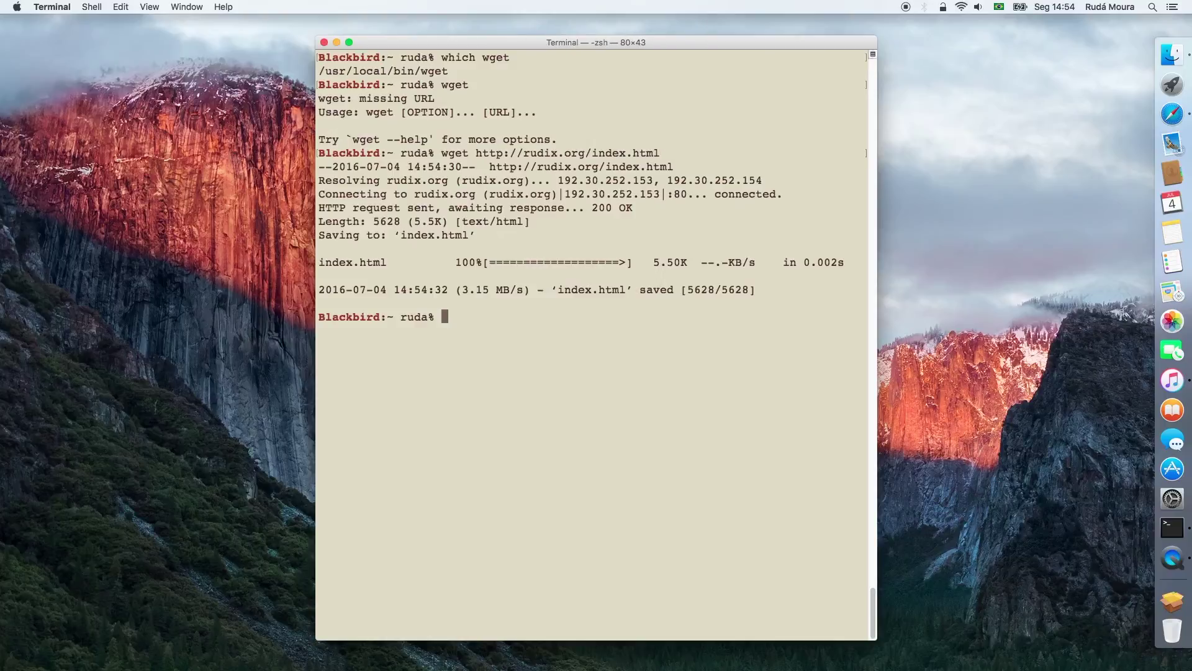
text(vim index.html)
key(Return)
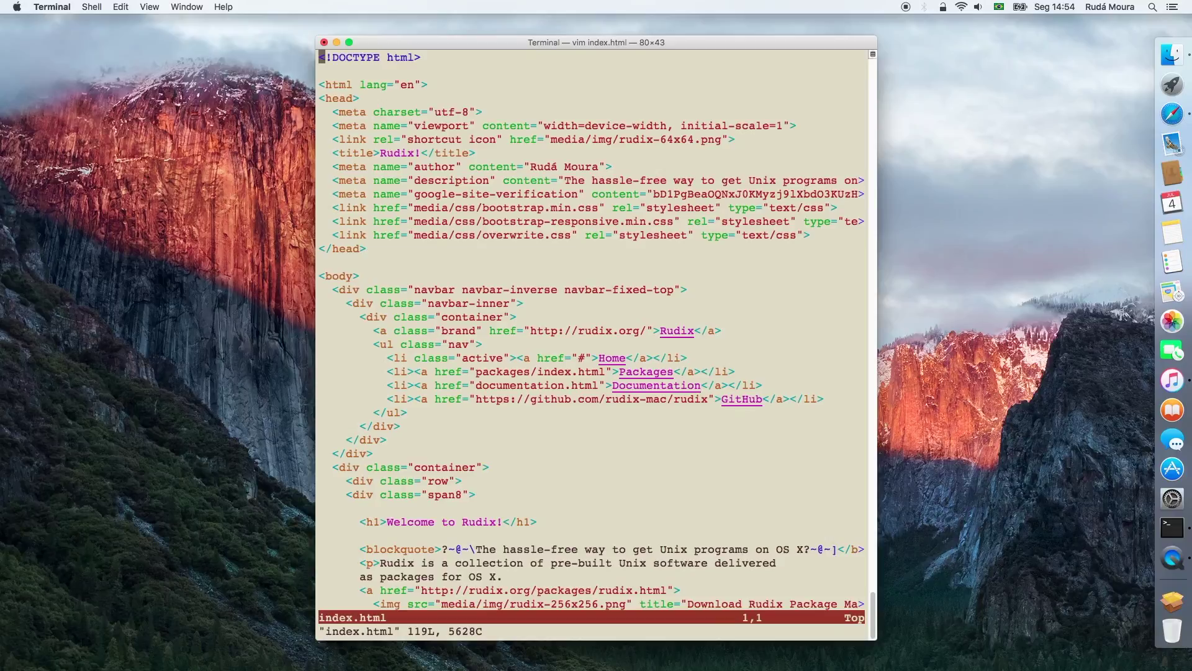
text(:q)
key(Return)
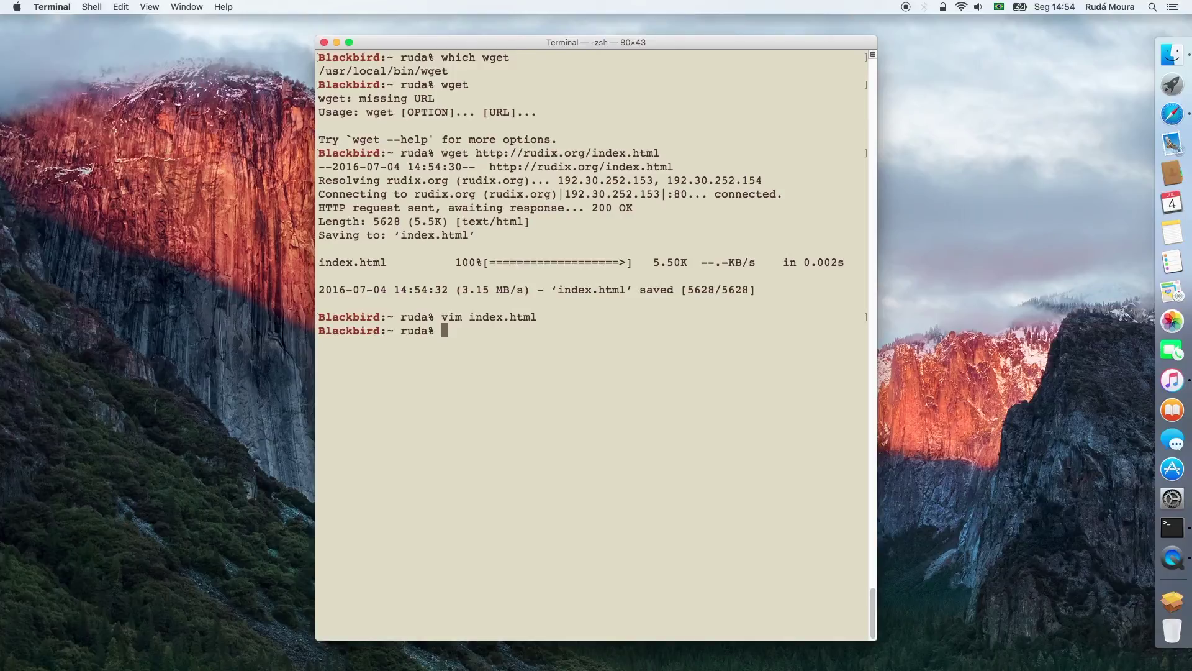
Browse the wget man page and info documentation, then return to the shell
text(man wget)
key(Return)
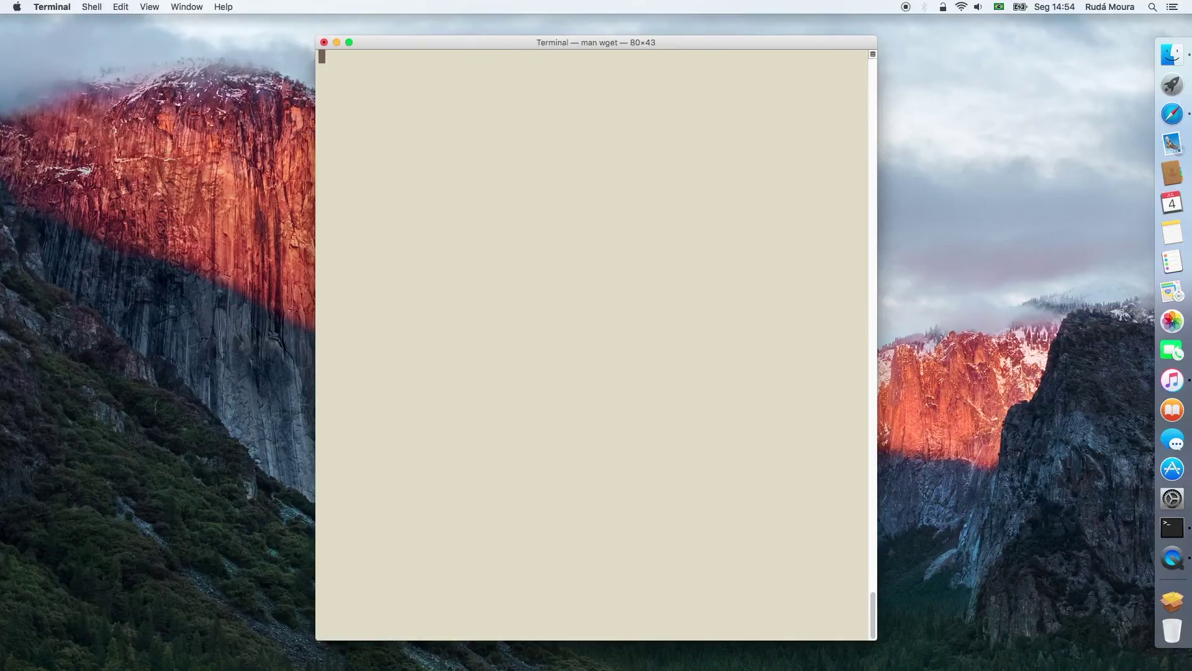
key(space)
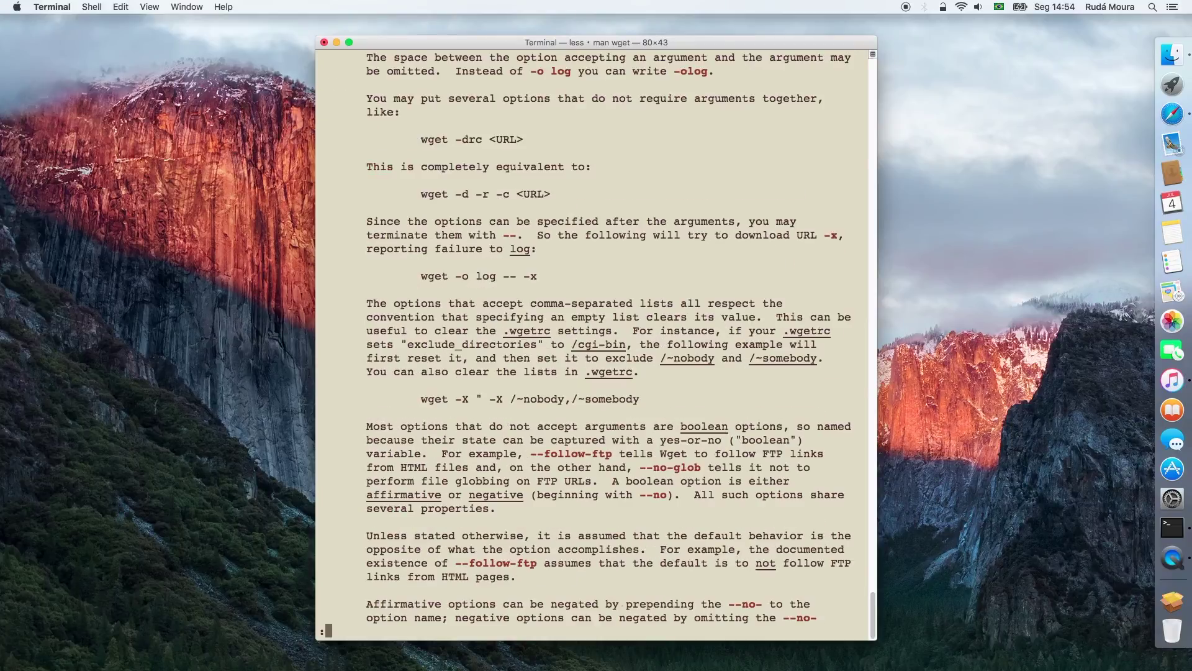
key(q)
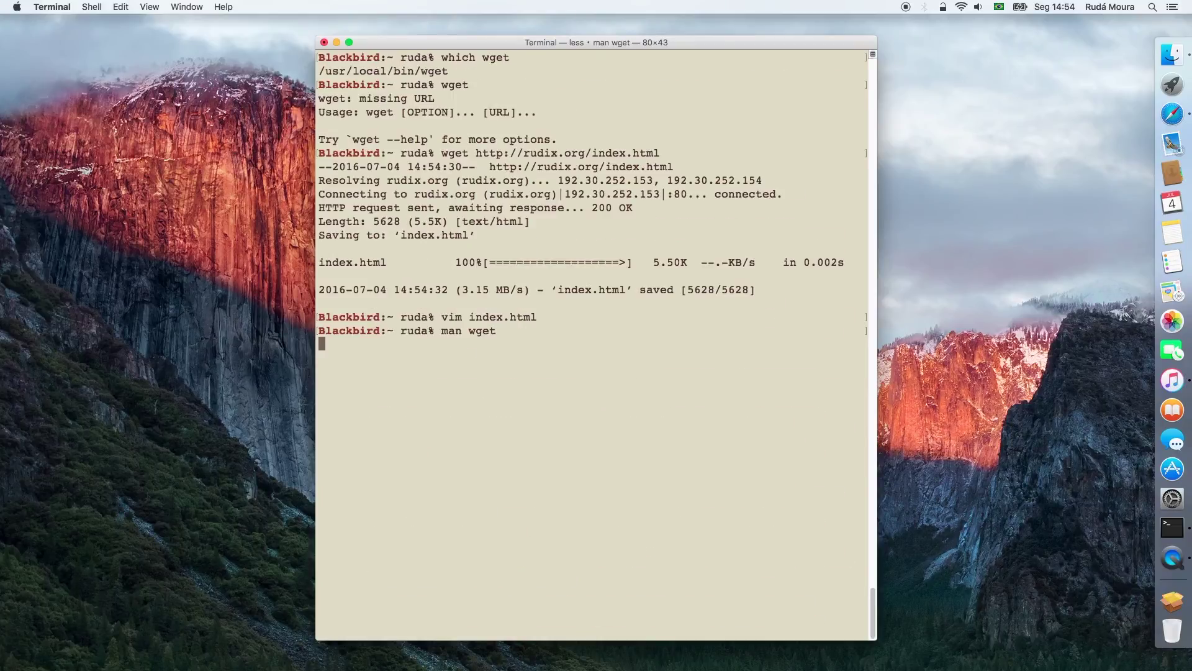
text(info wget)
key(Return)
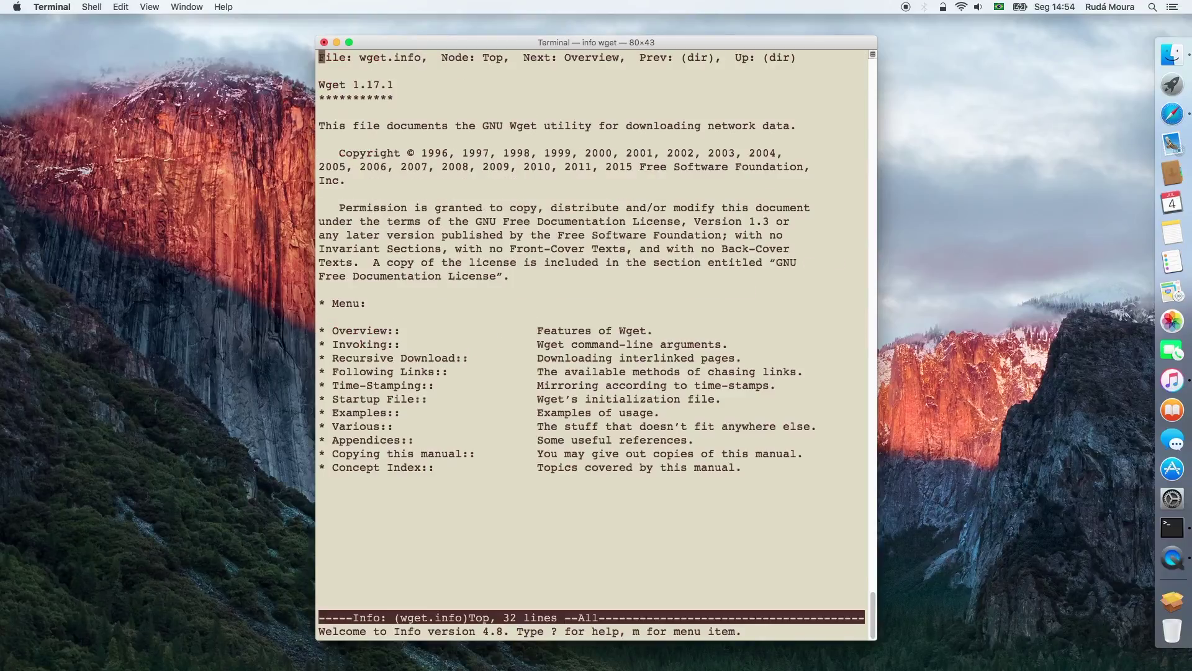
key(q)
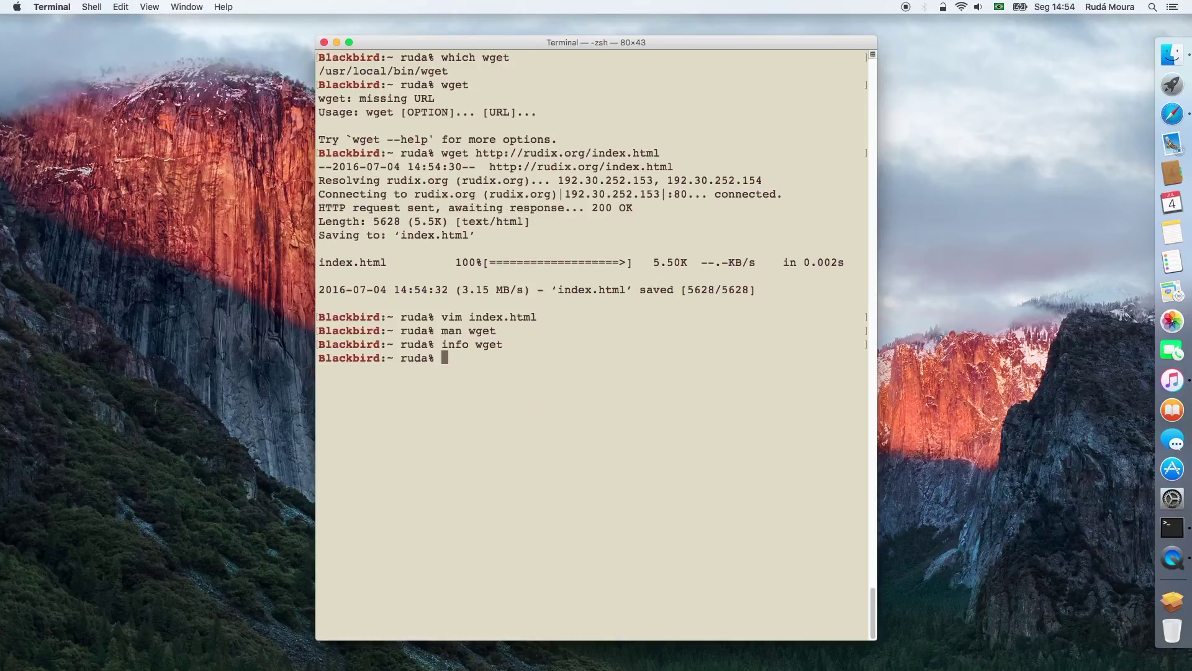
List /usr/local with find | more and highlight wget's binary, wgetrc, doc folder, wget.info and wget.mo
text(find /usr/local/ | more)
key(Return)
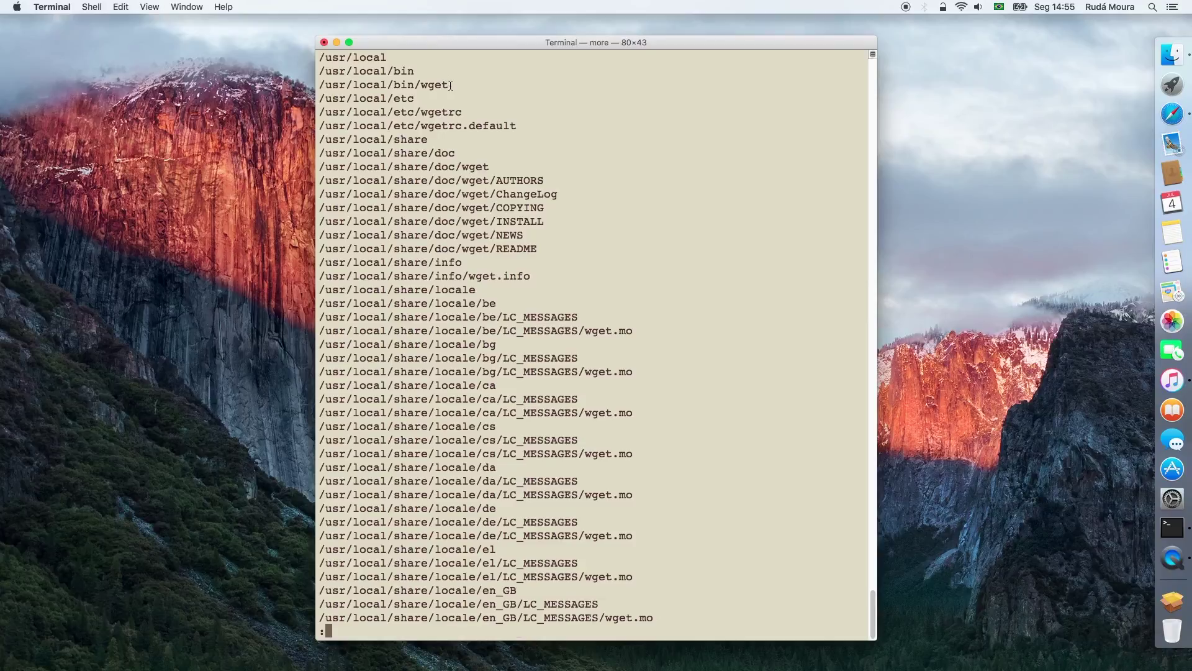
drag(449, 81, 317, 80)
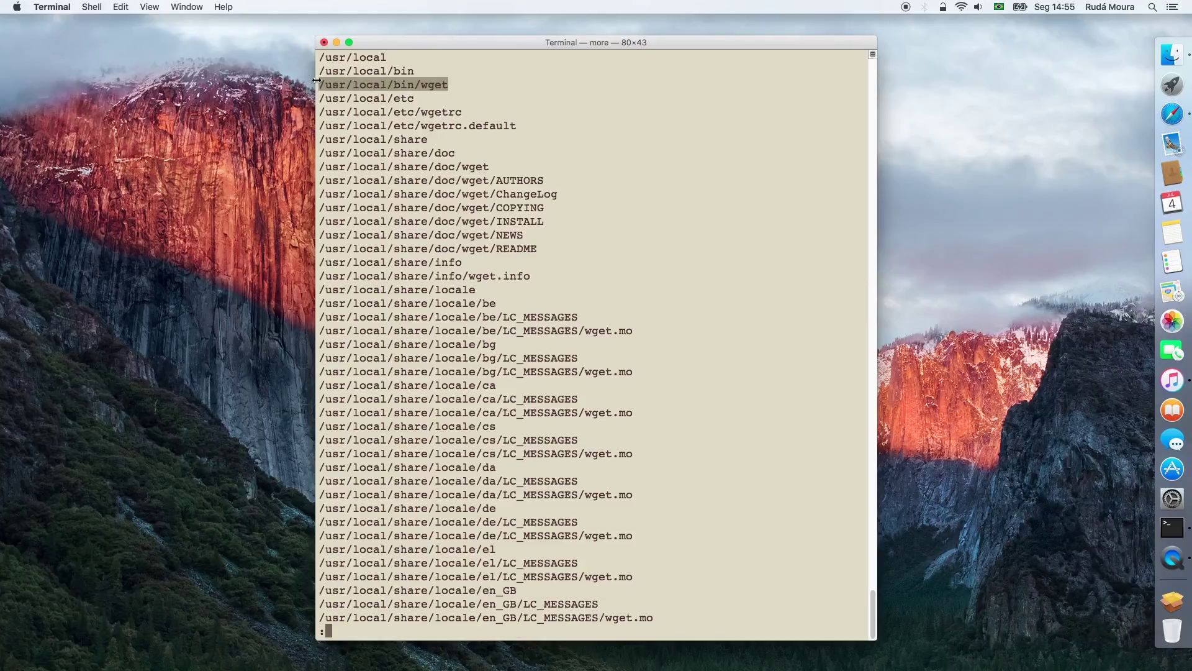
click(465, 112)
drag(464, 113, 298, 115)
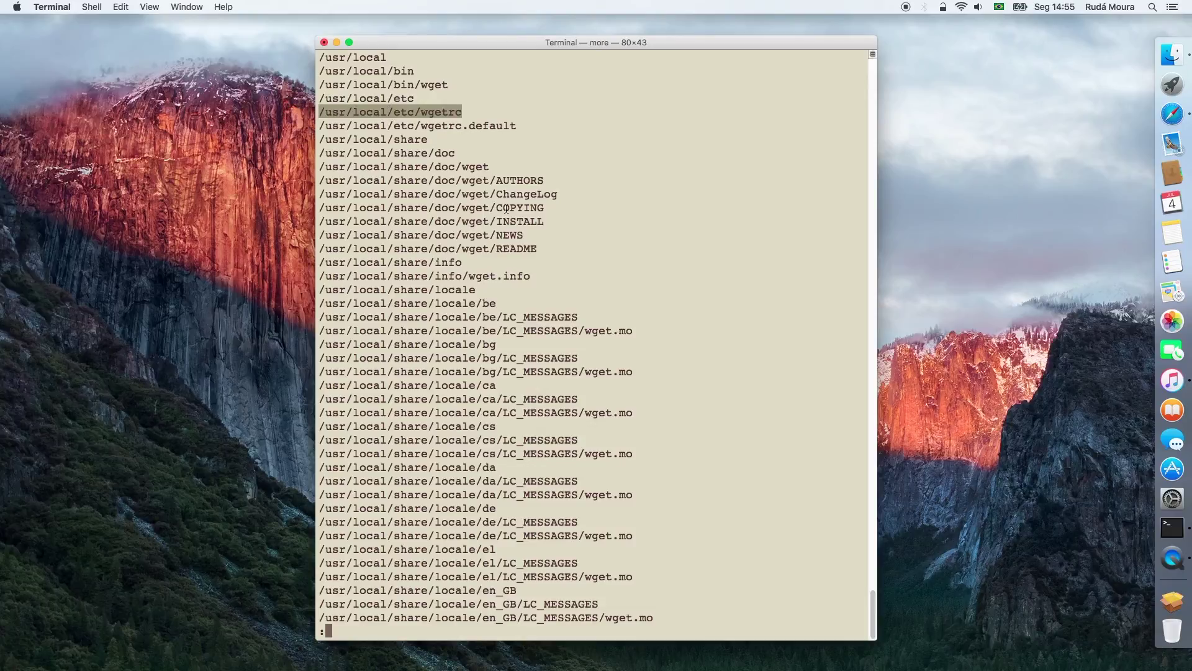
drag(492, 167, 305, 169)
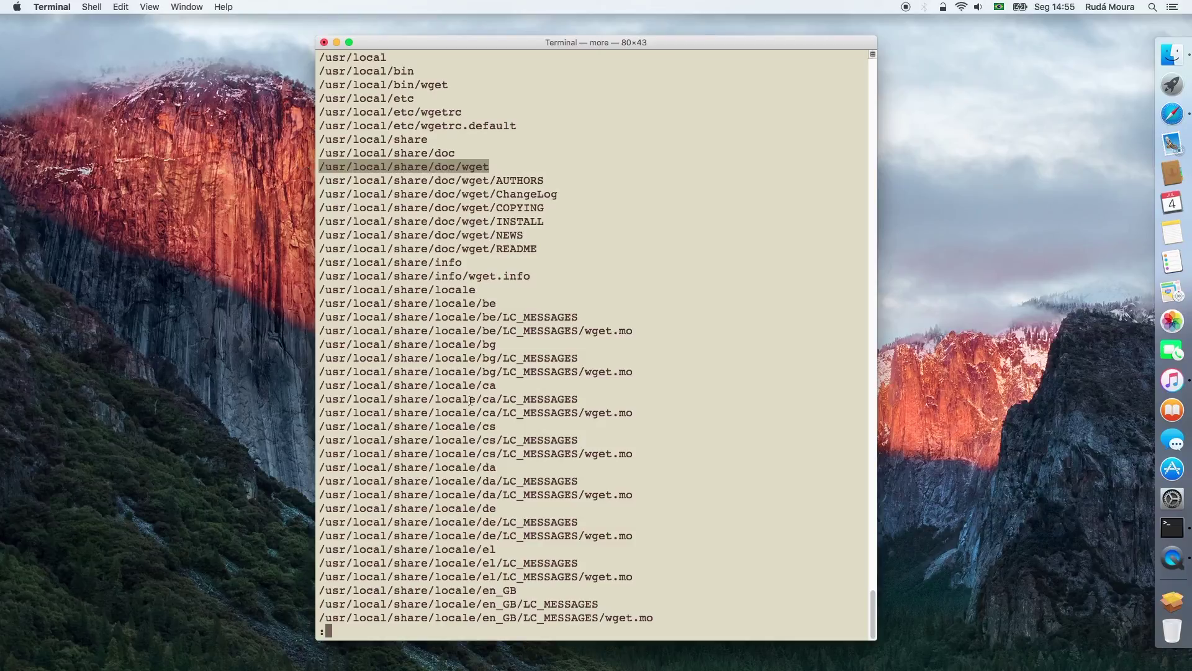
drag(531, 277, 309, 274)
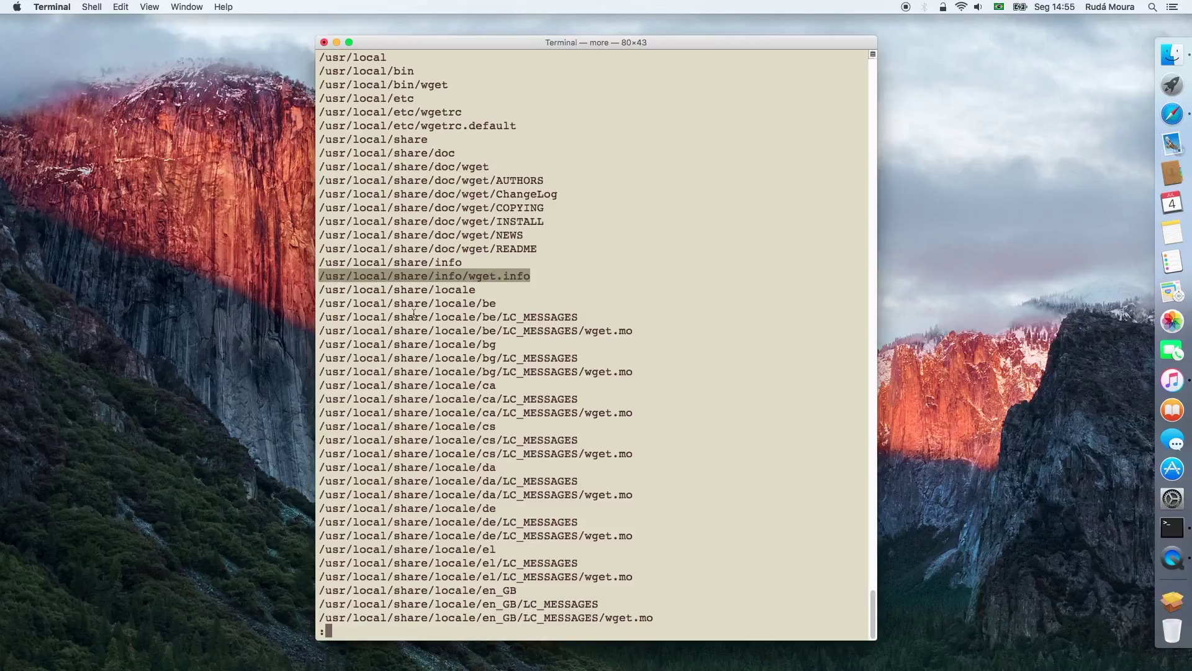
drag(640, 331, 307, 331)
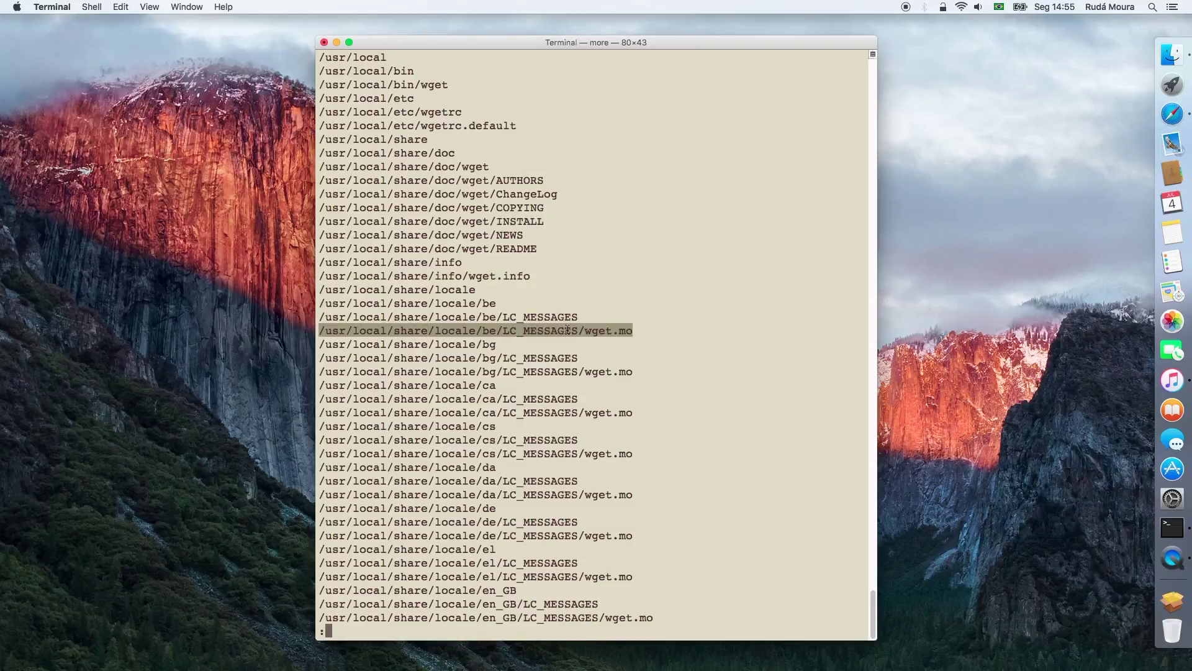
Finish the listing, highlight the wget.1 manual page, and enter wget --help | more
key(space)
key(space)
key(space)
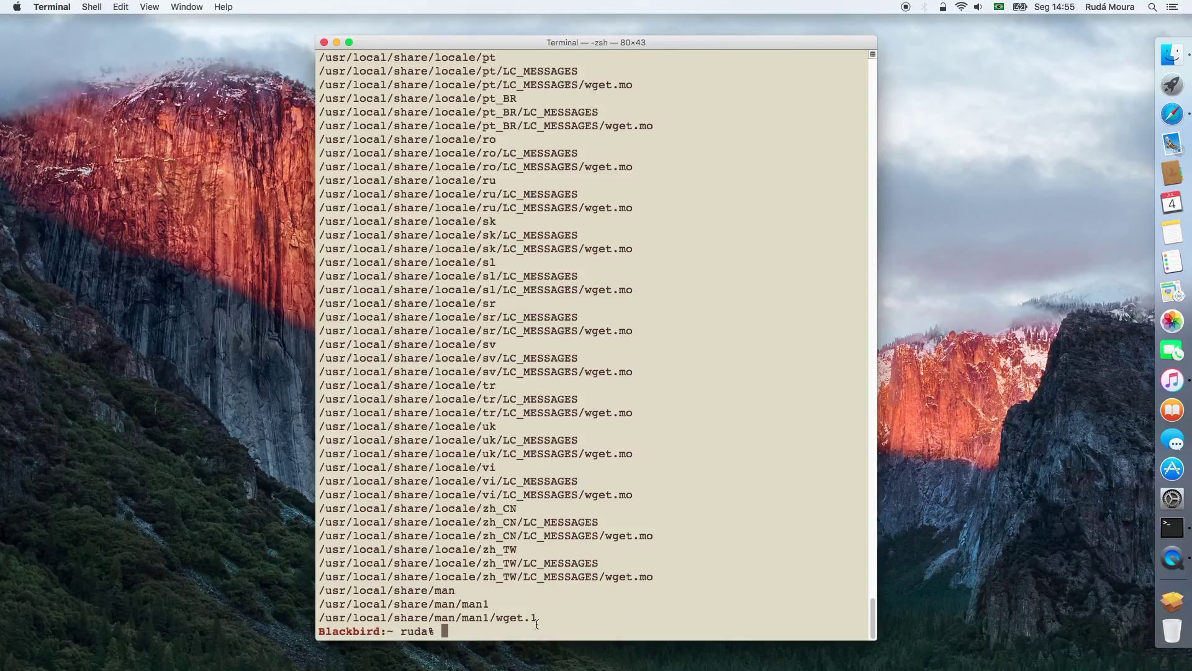
drag(538, 619, 304, 621)
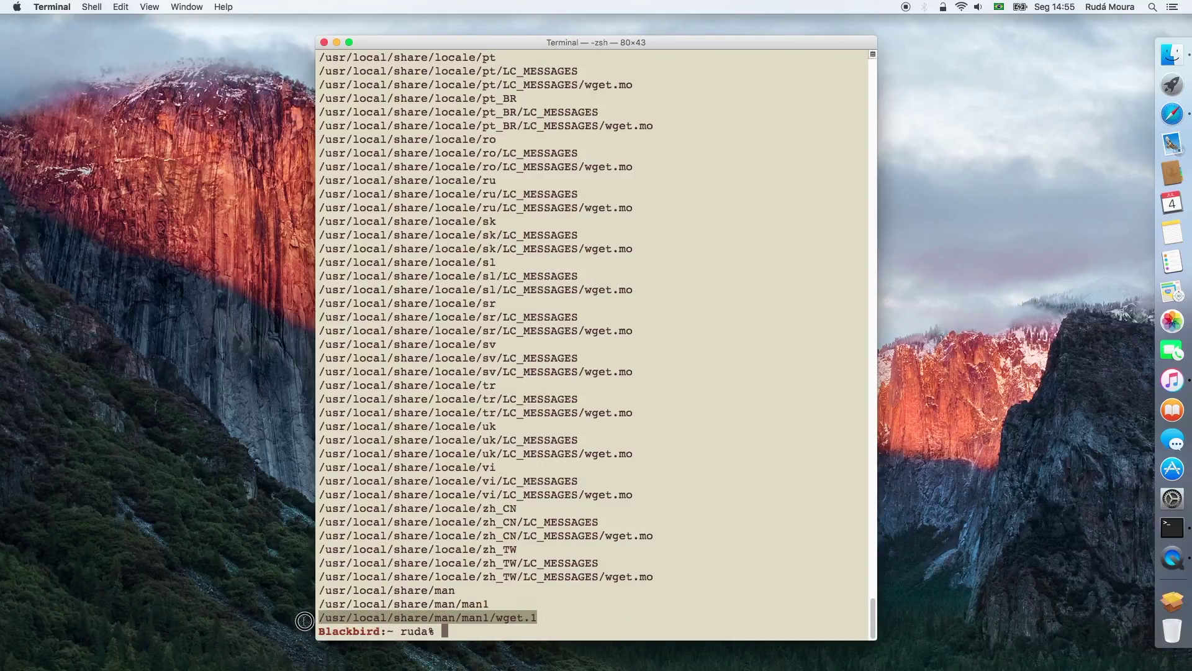
click(442, 573)
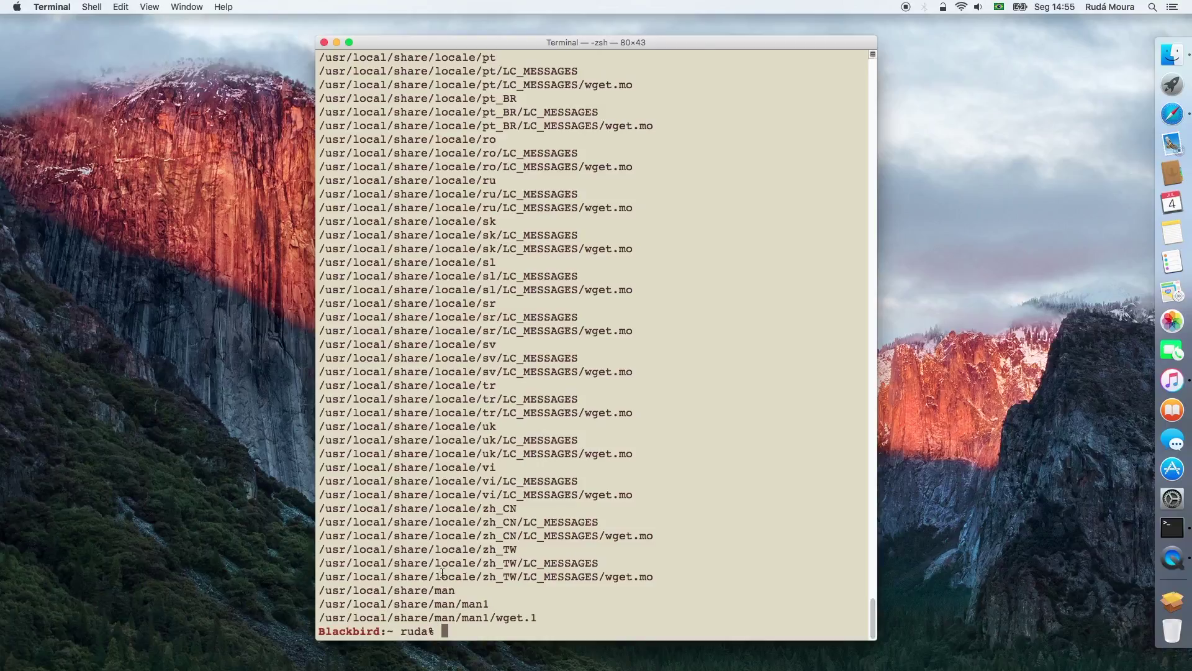
text(wget --help | more)
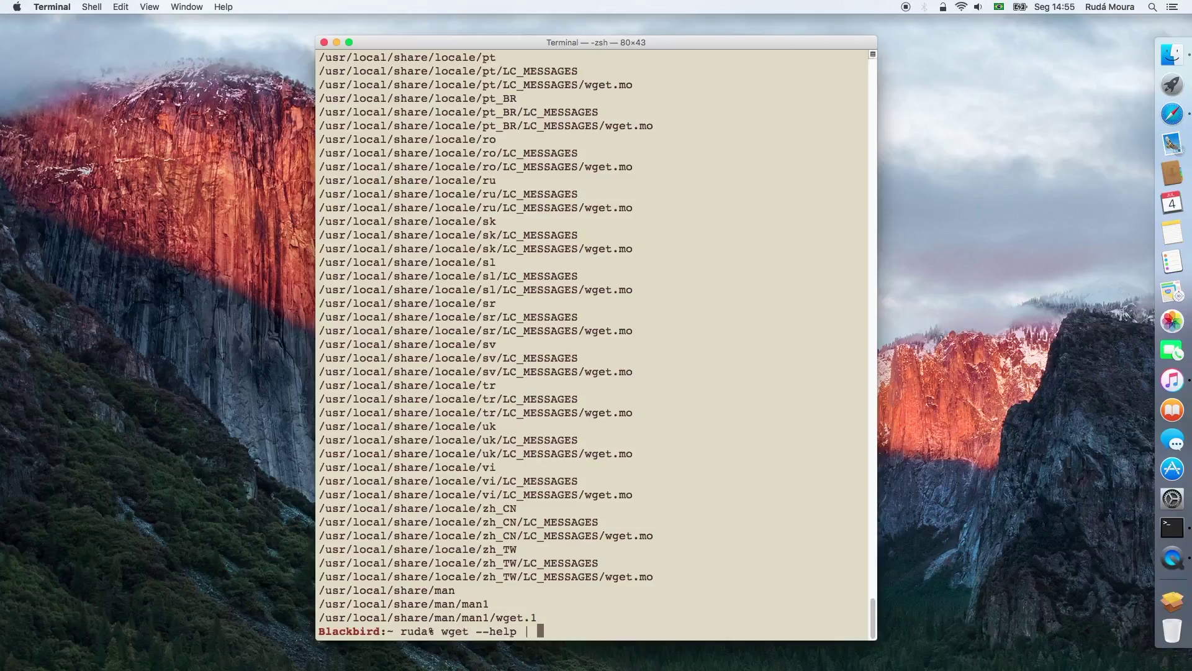